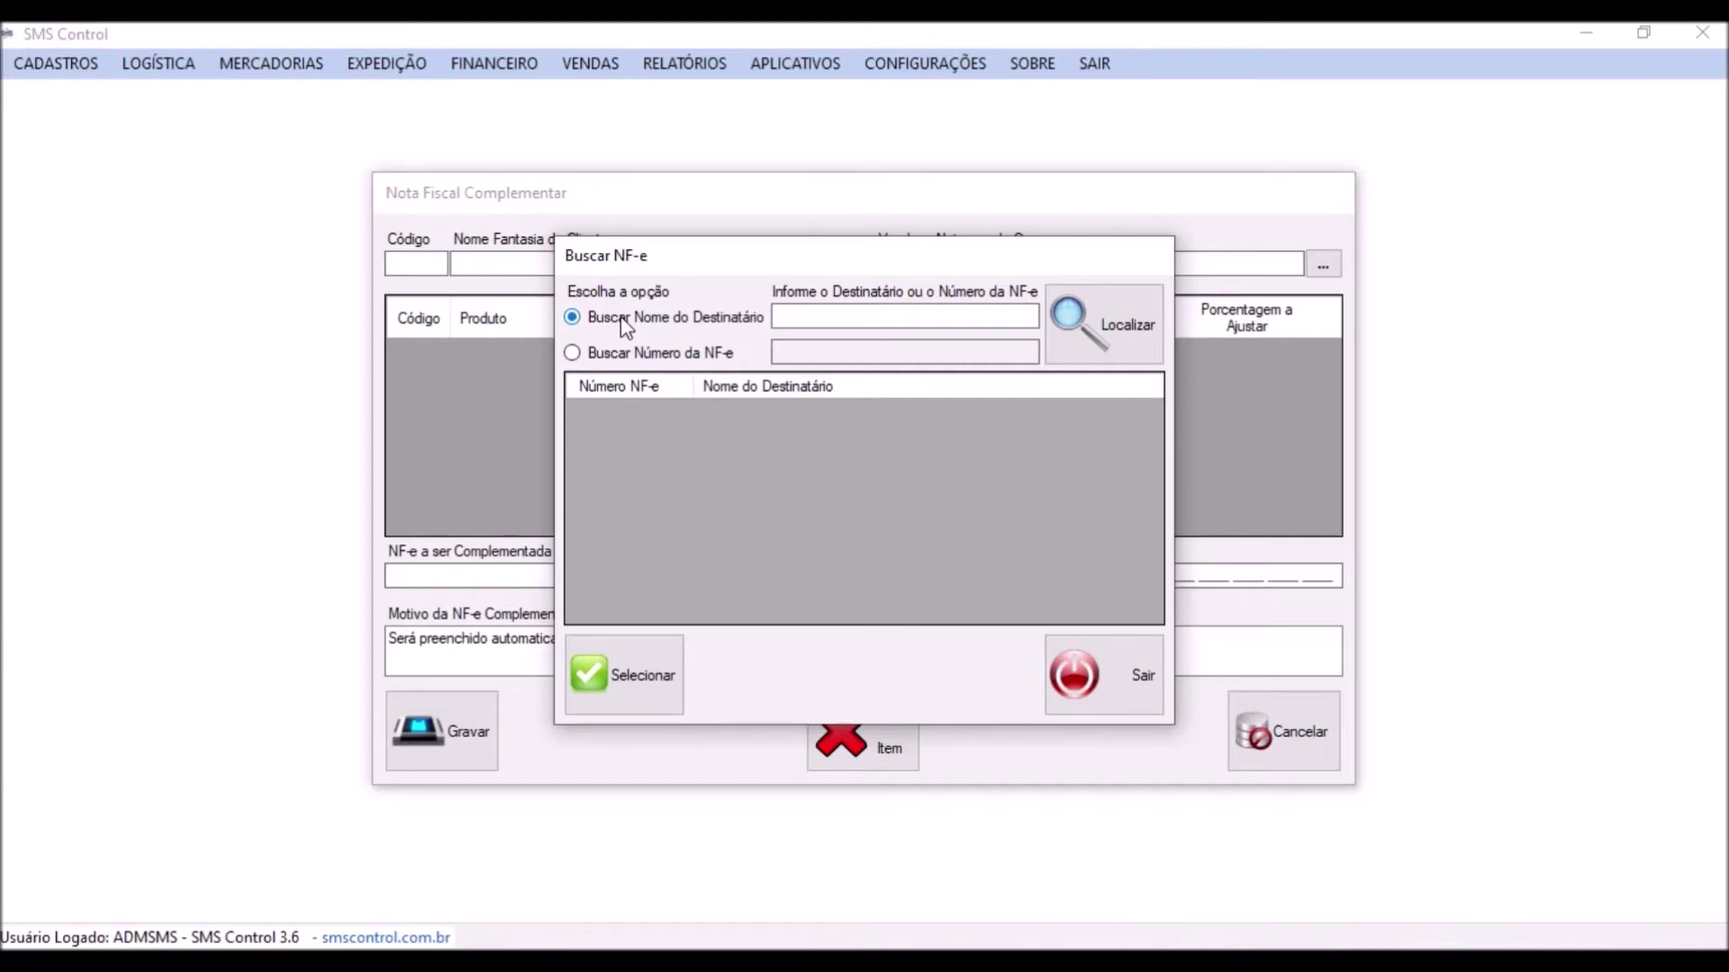
- Find NF-e number 21 by its number and select it as the invoice to complement
click(586, 356)
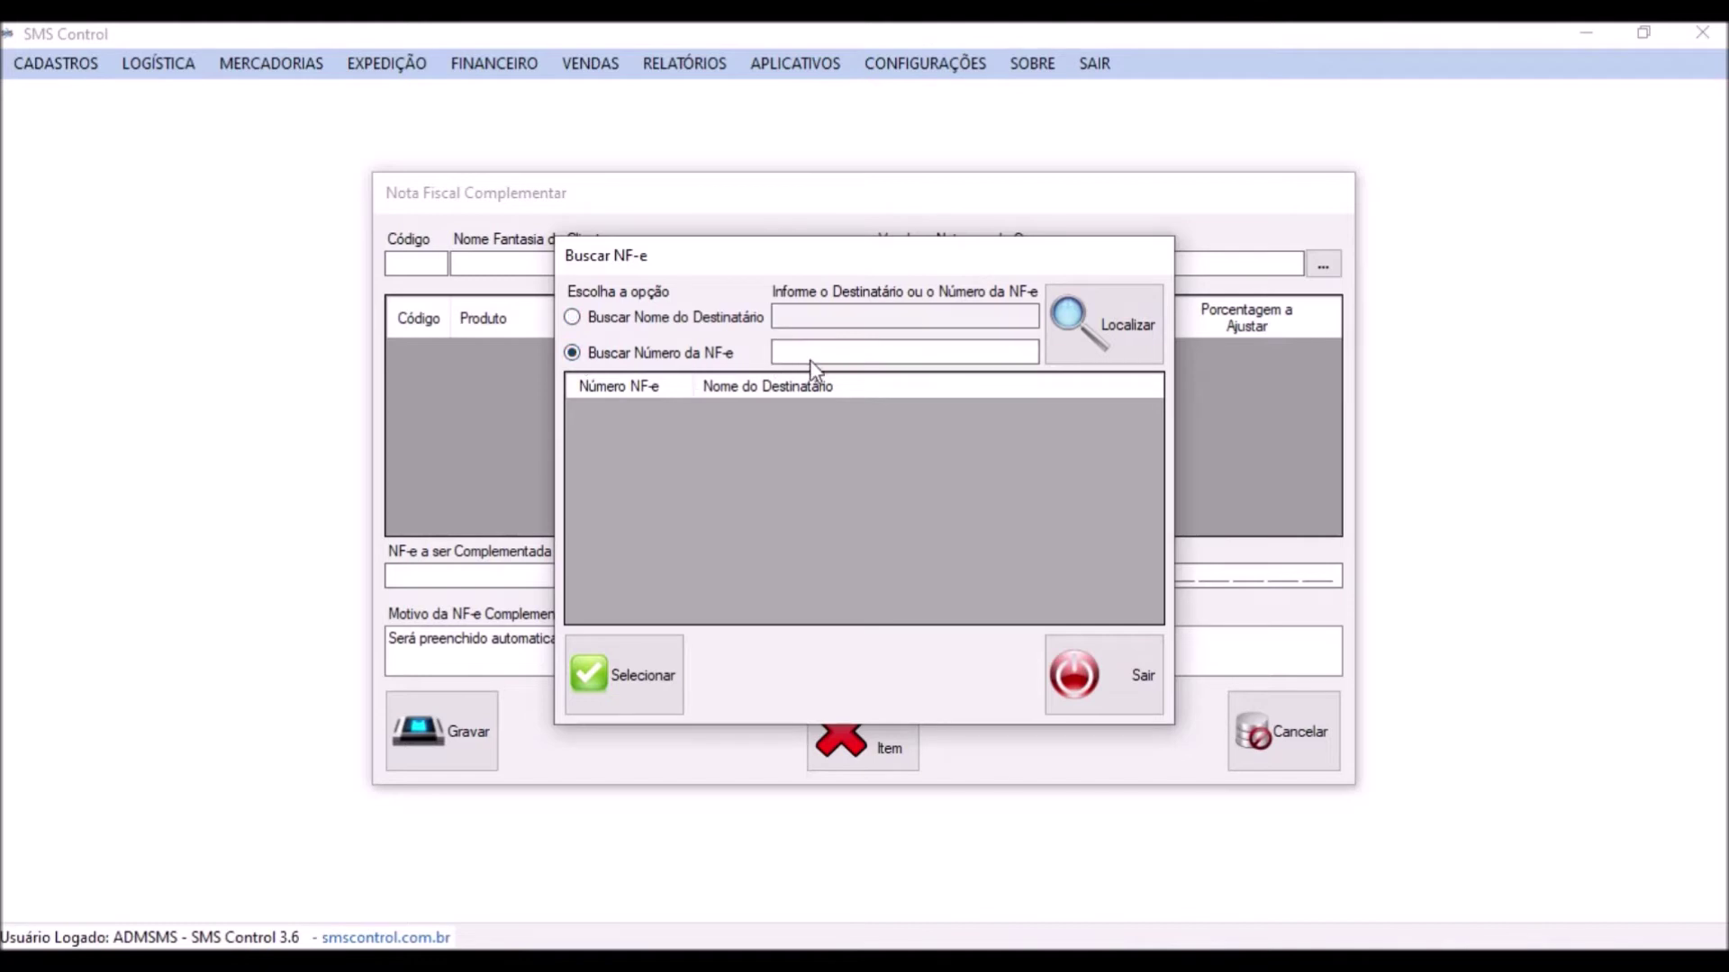
text(21)
click(1078, 324)
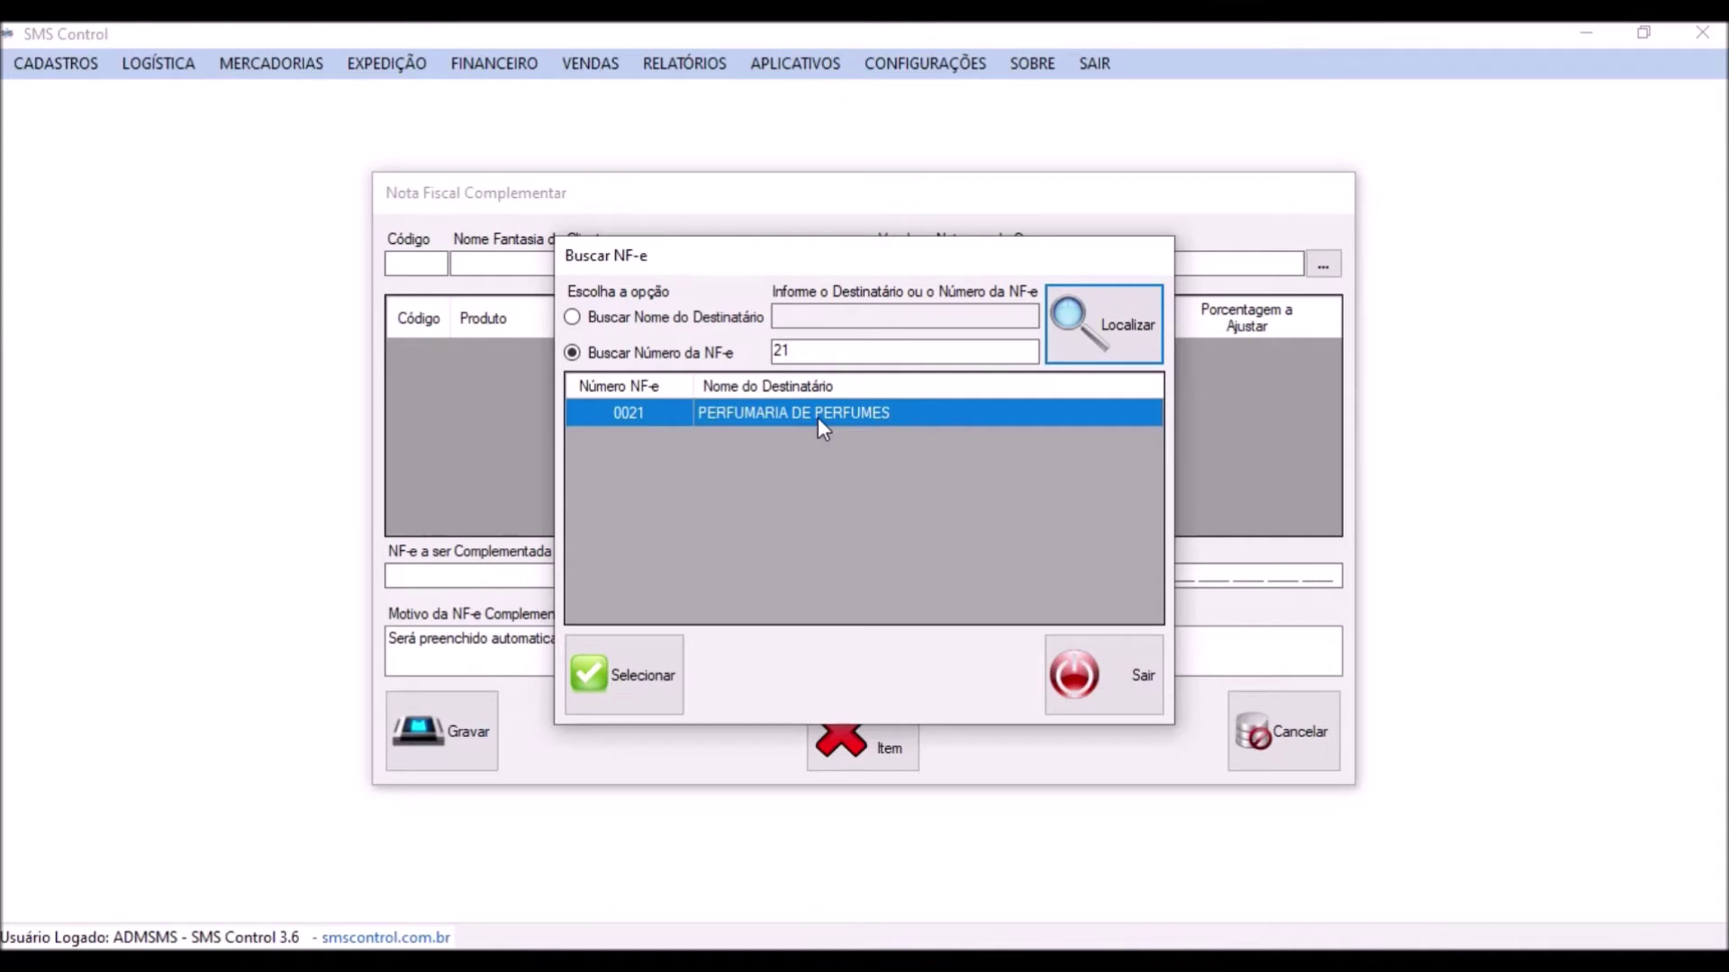
click(619, 680)
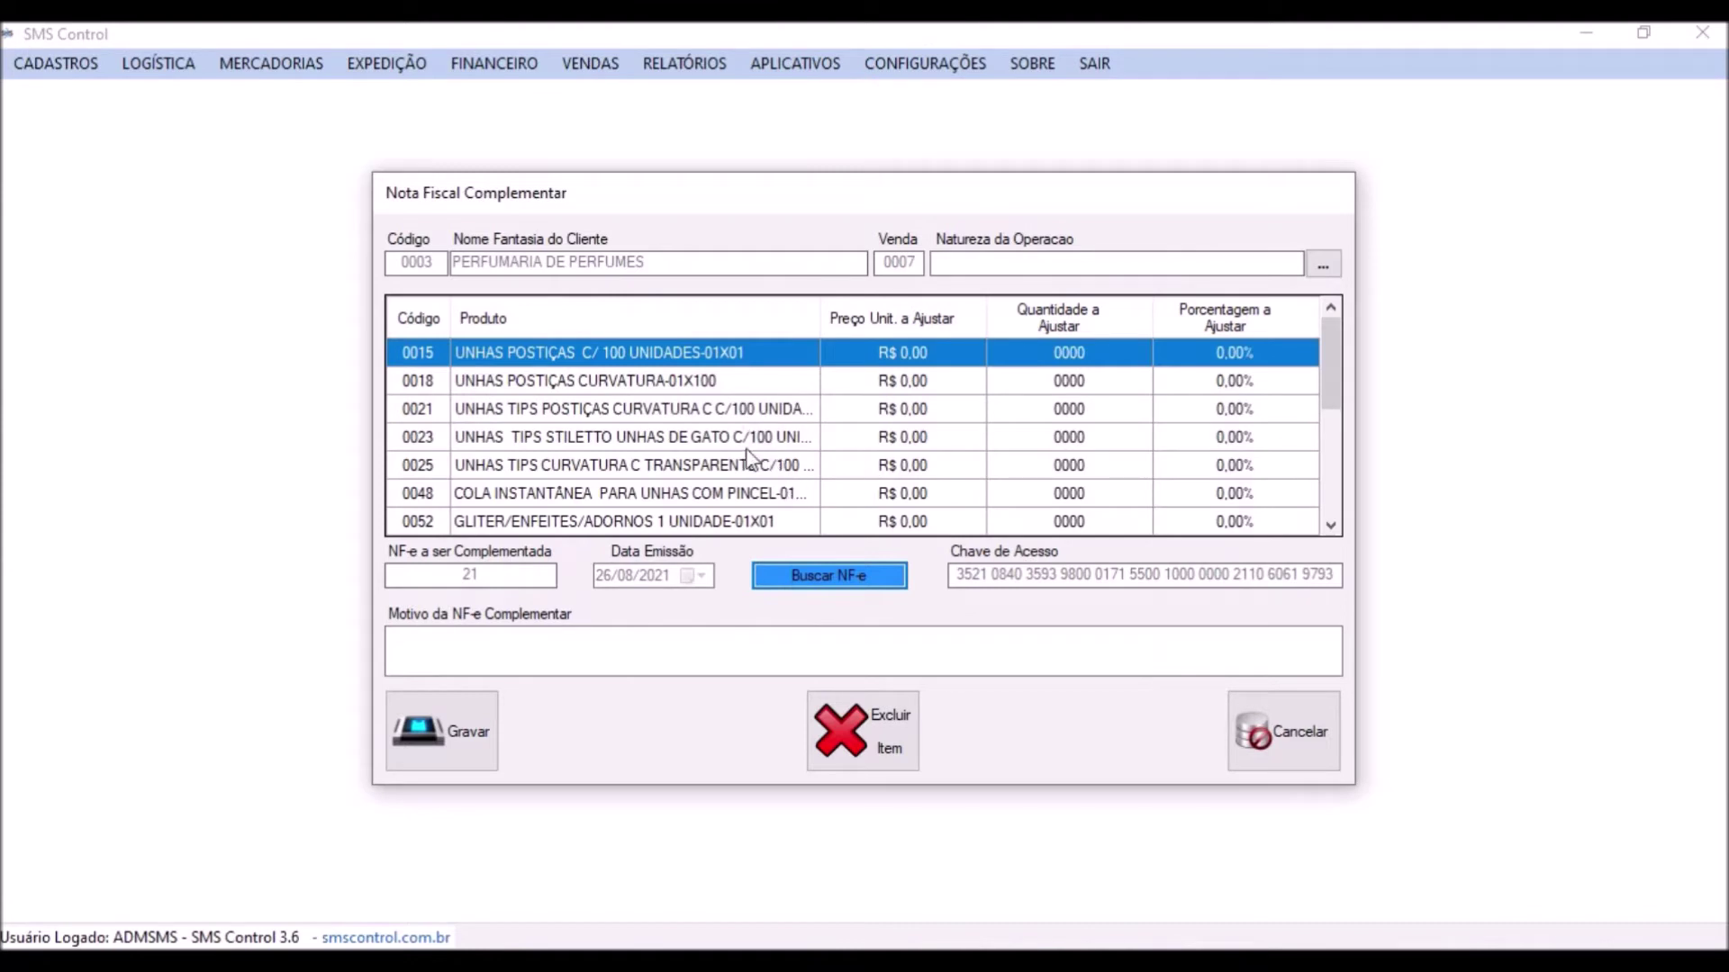
- Set the operation nature of the complementary invoice to COMPLEMENTO DE ICMS
scroll(754, 459, down, 3)
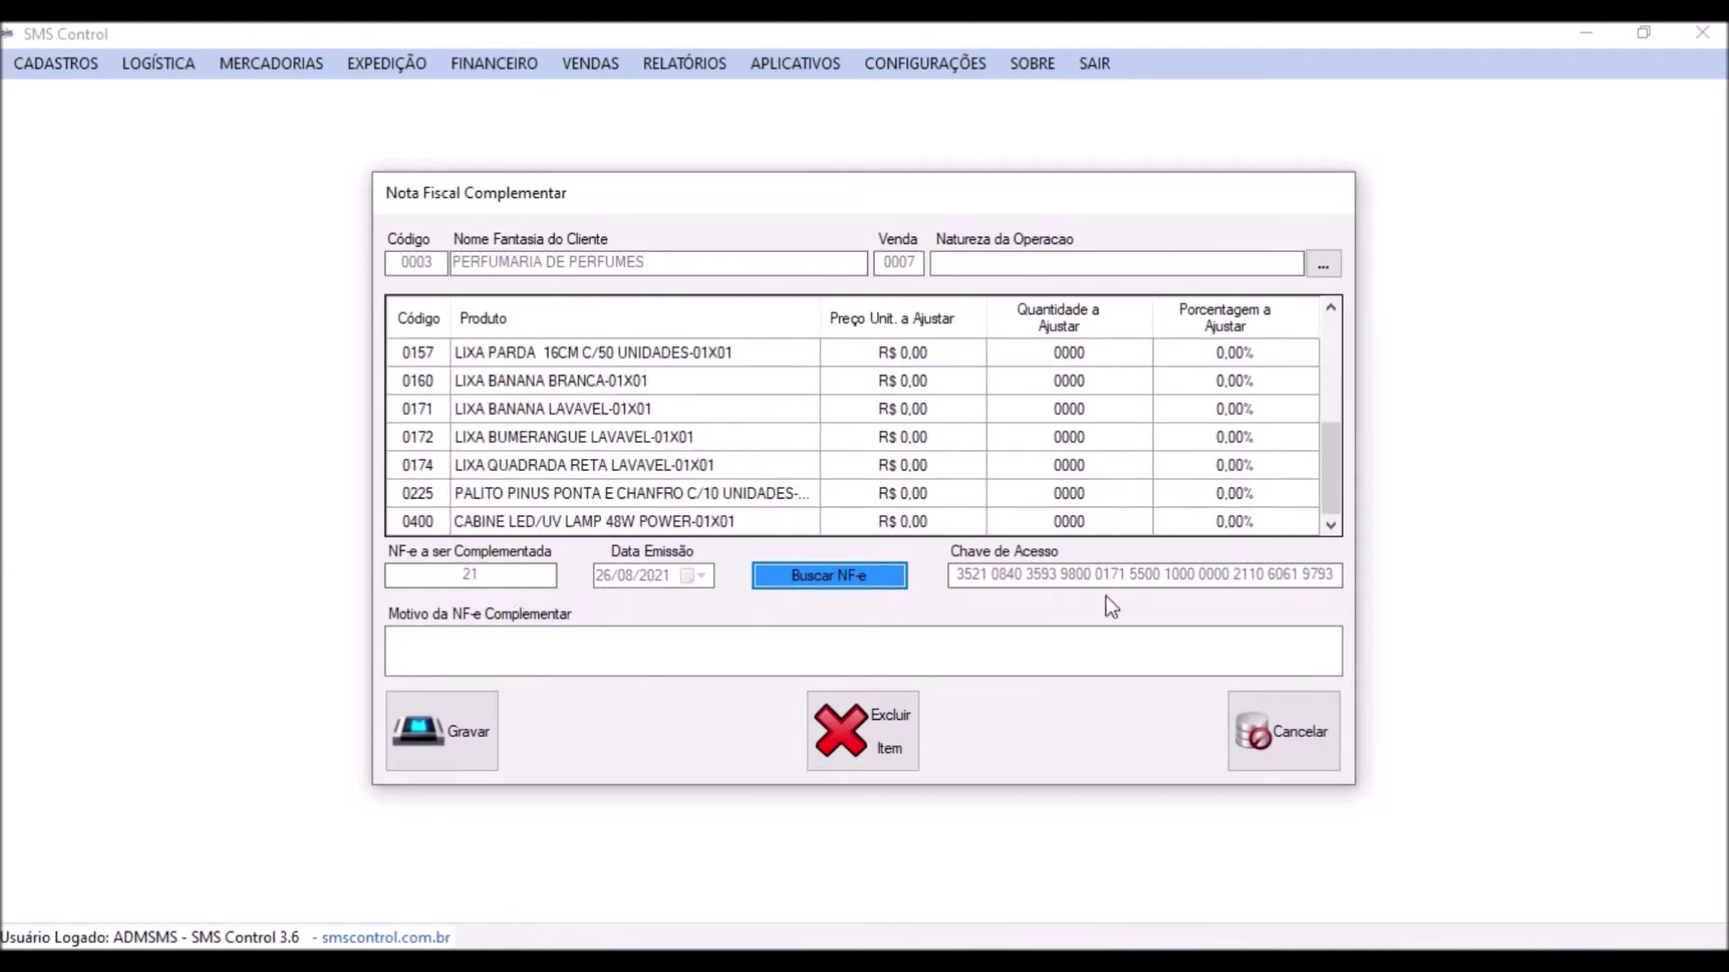
click(715, 634)
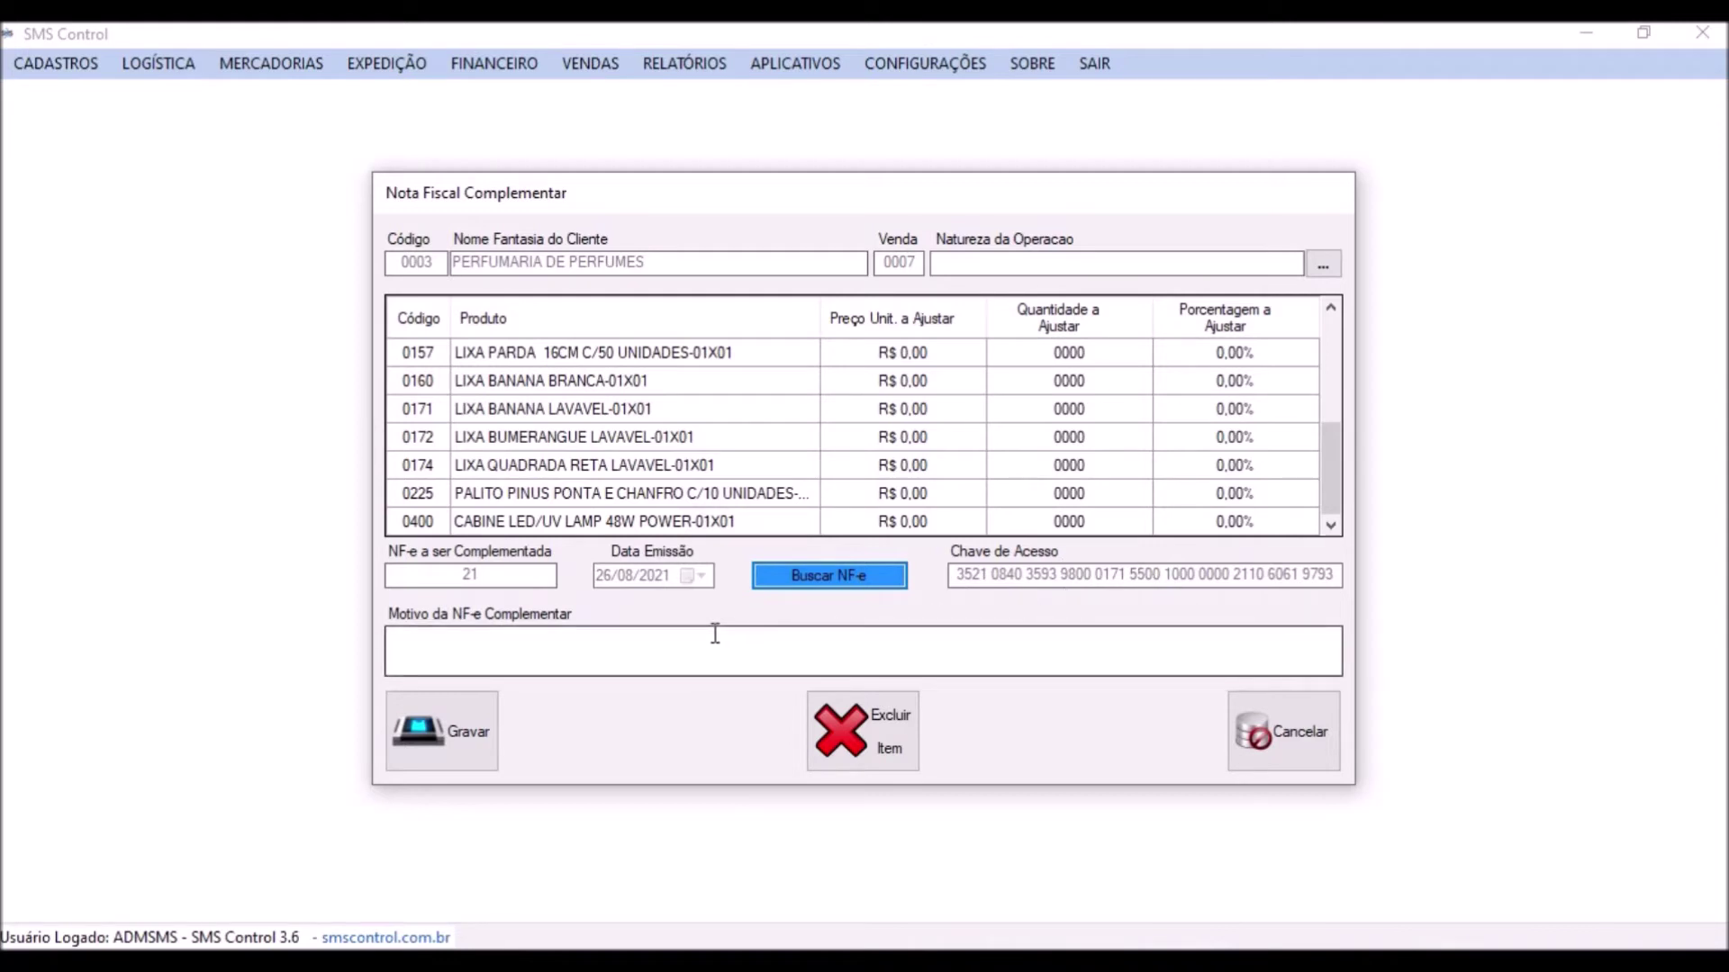
click(1324, 265)
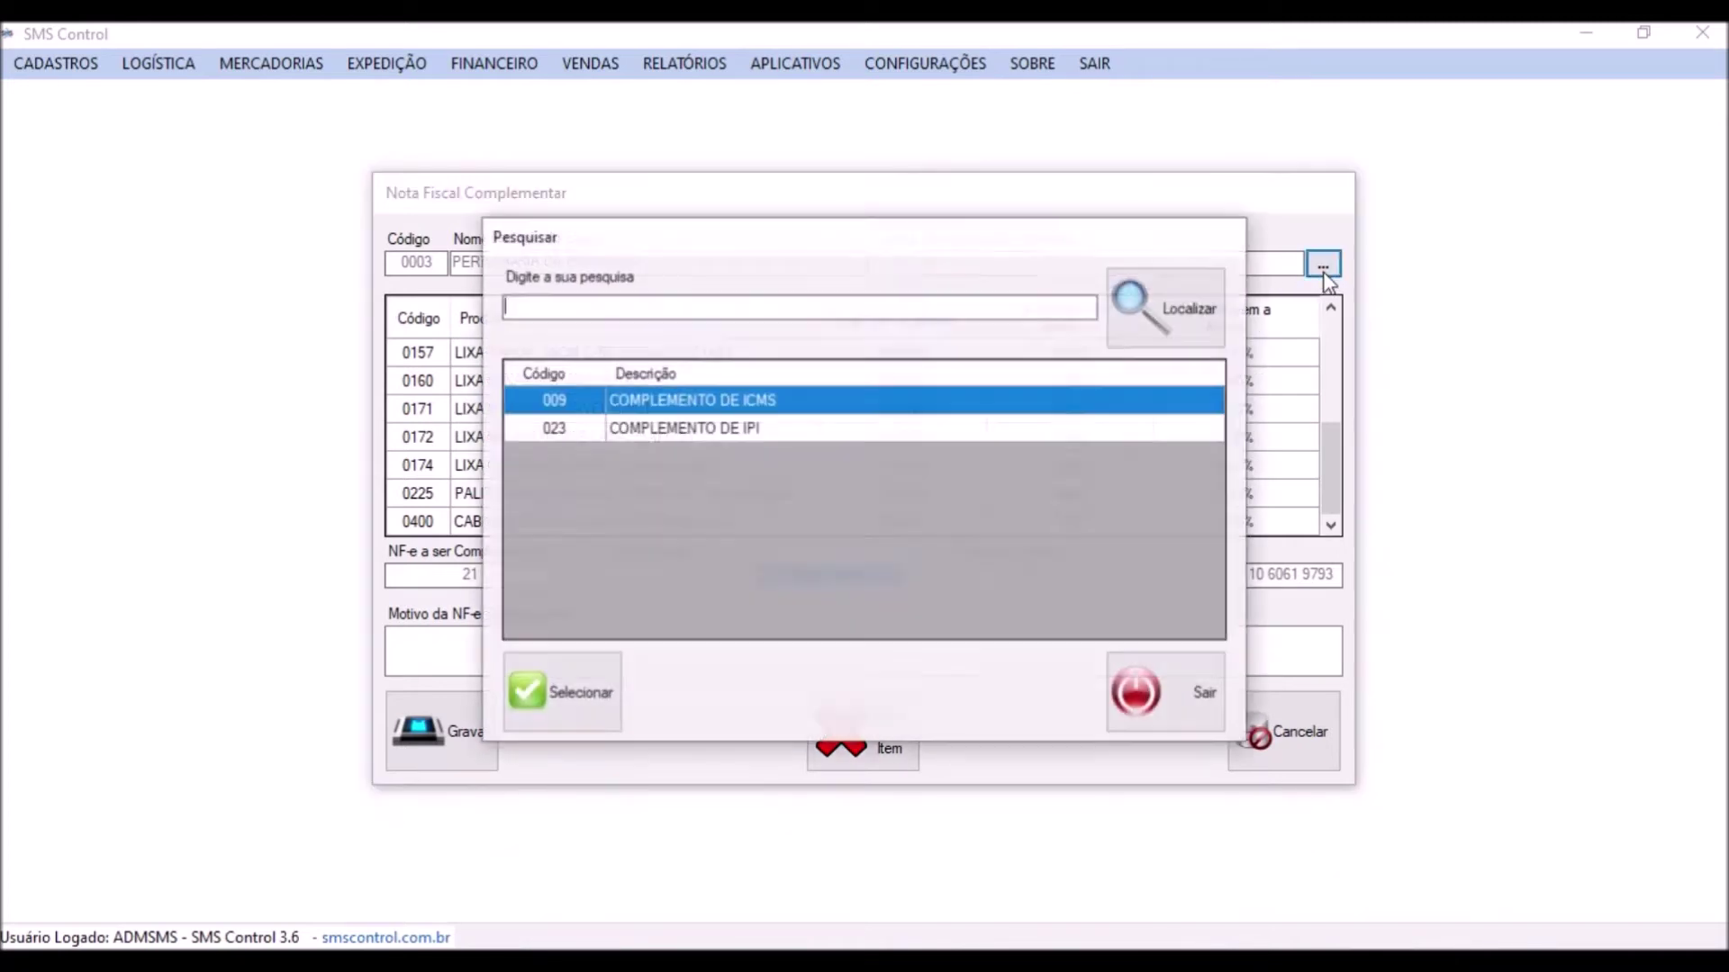
click(757, 431)
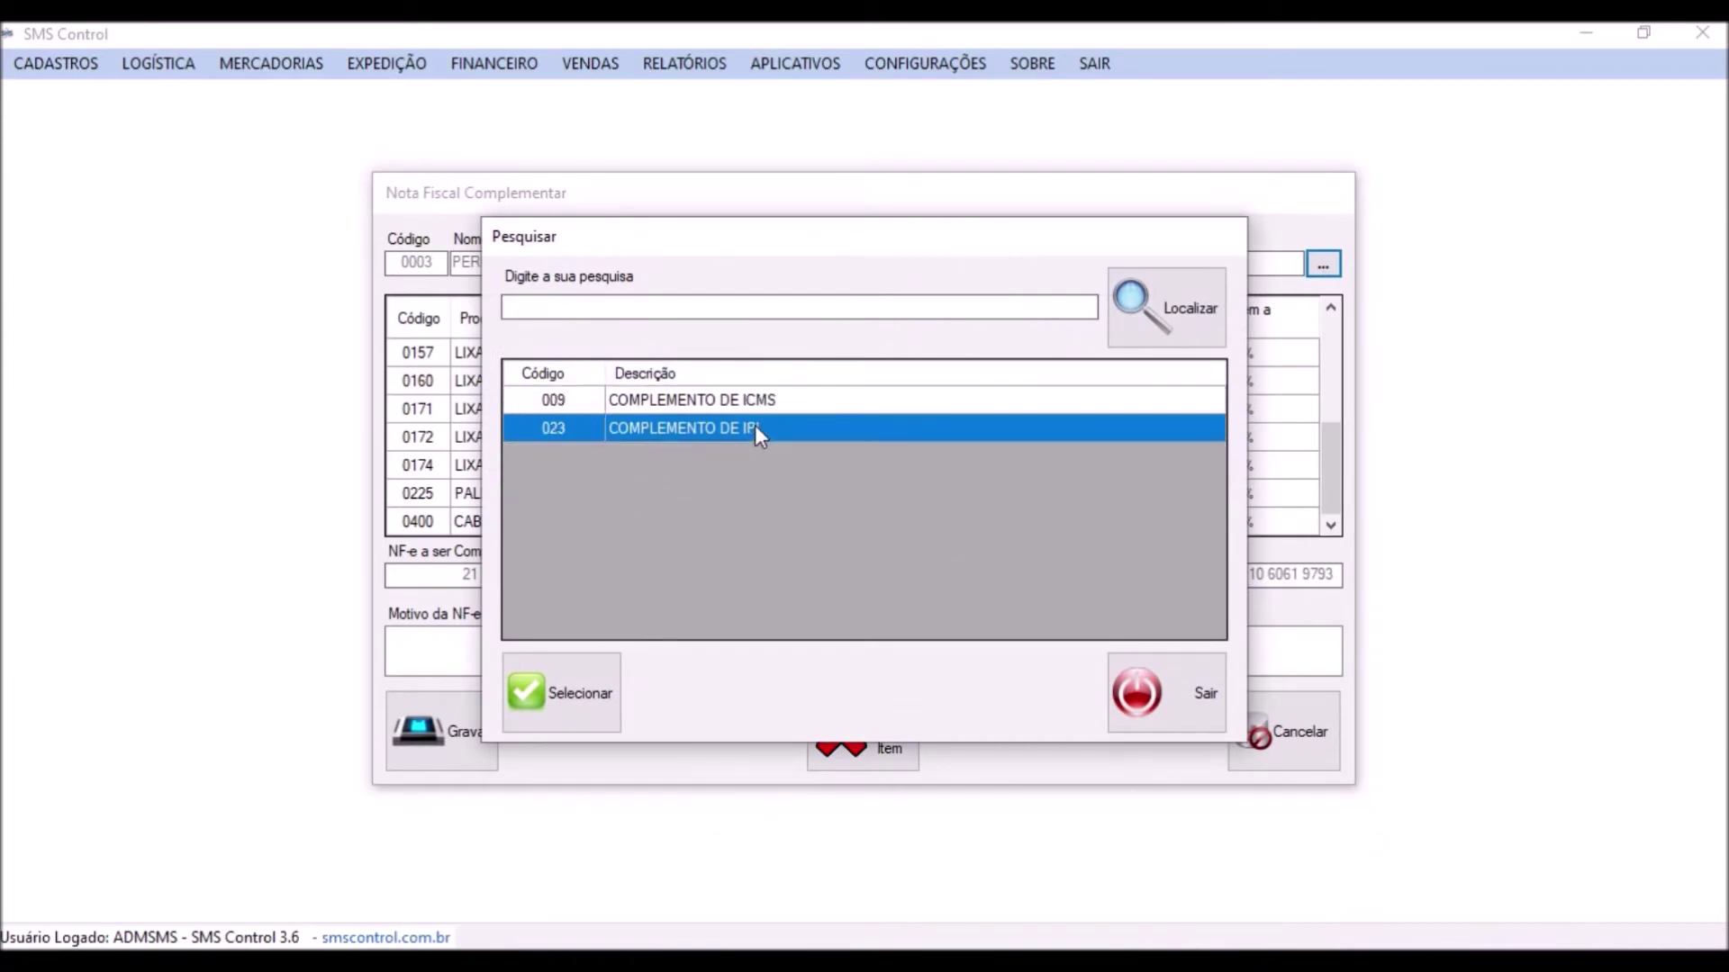
click(832, 402)
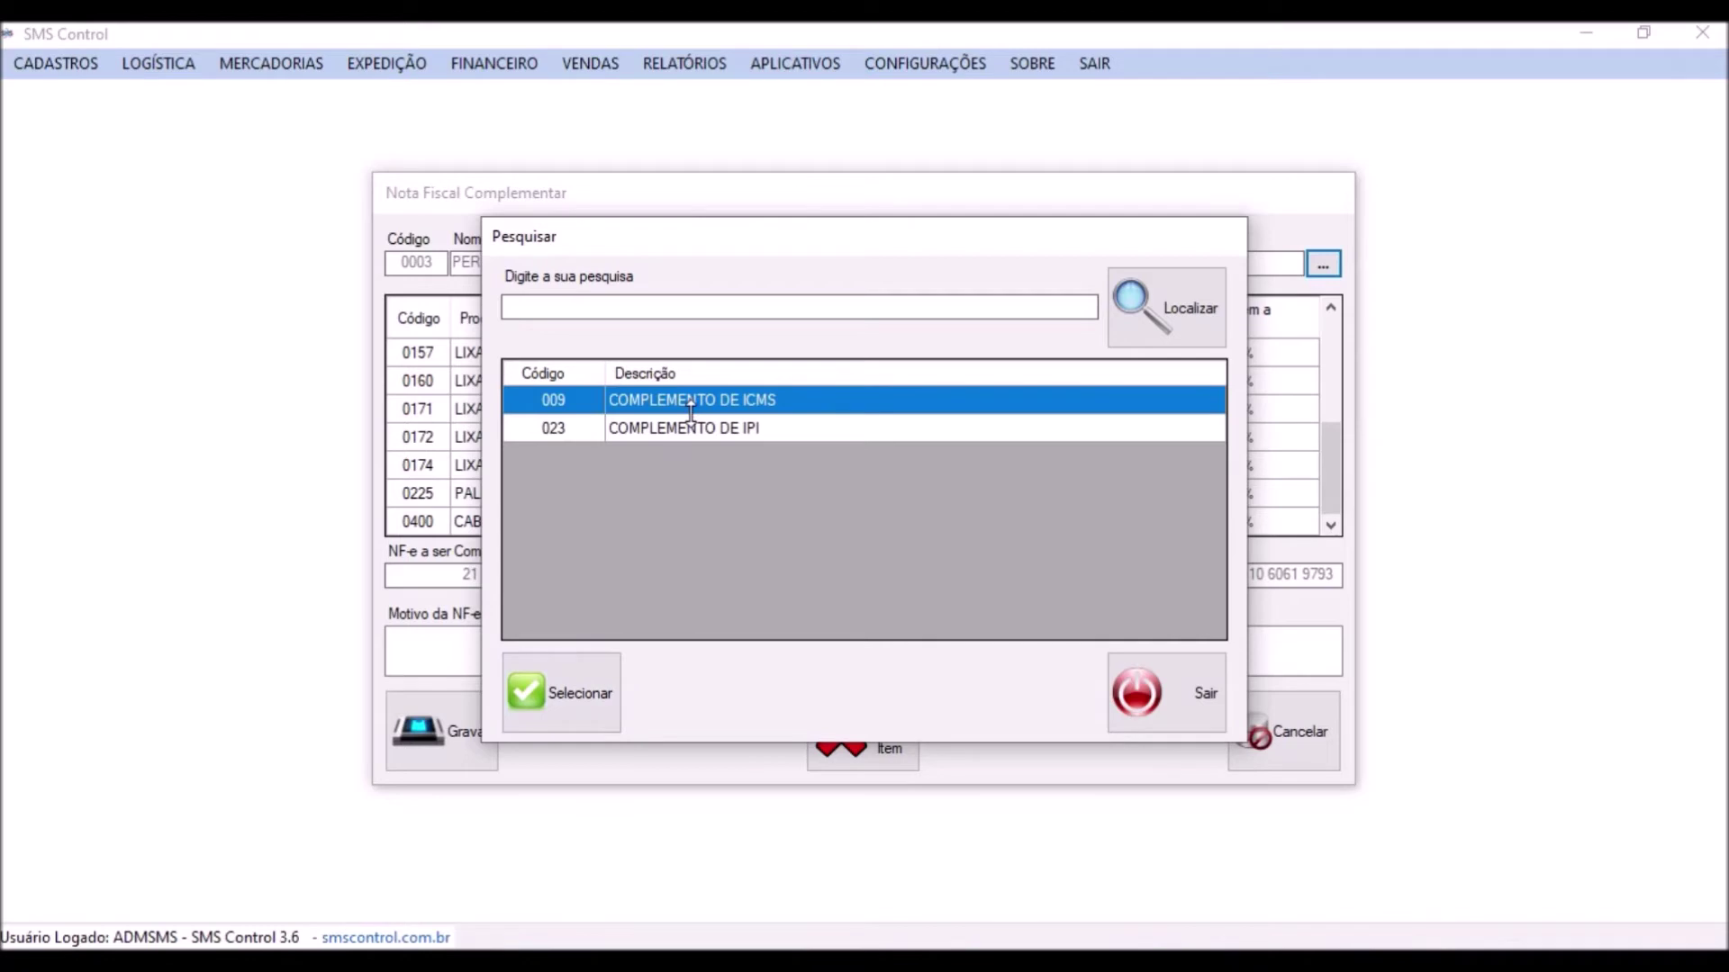
click(566, 693)
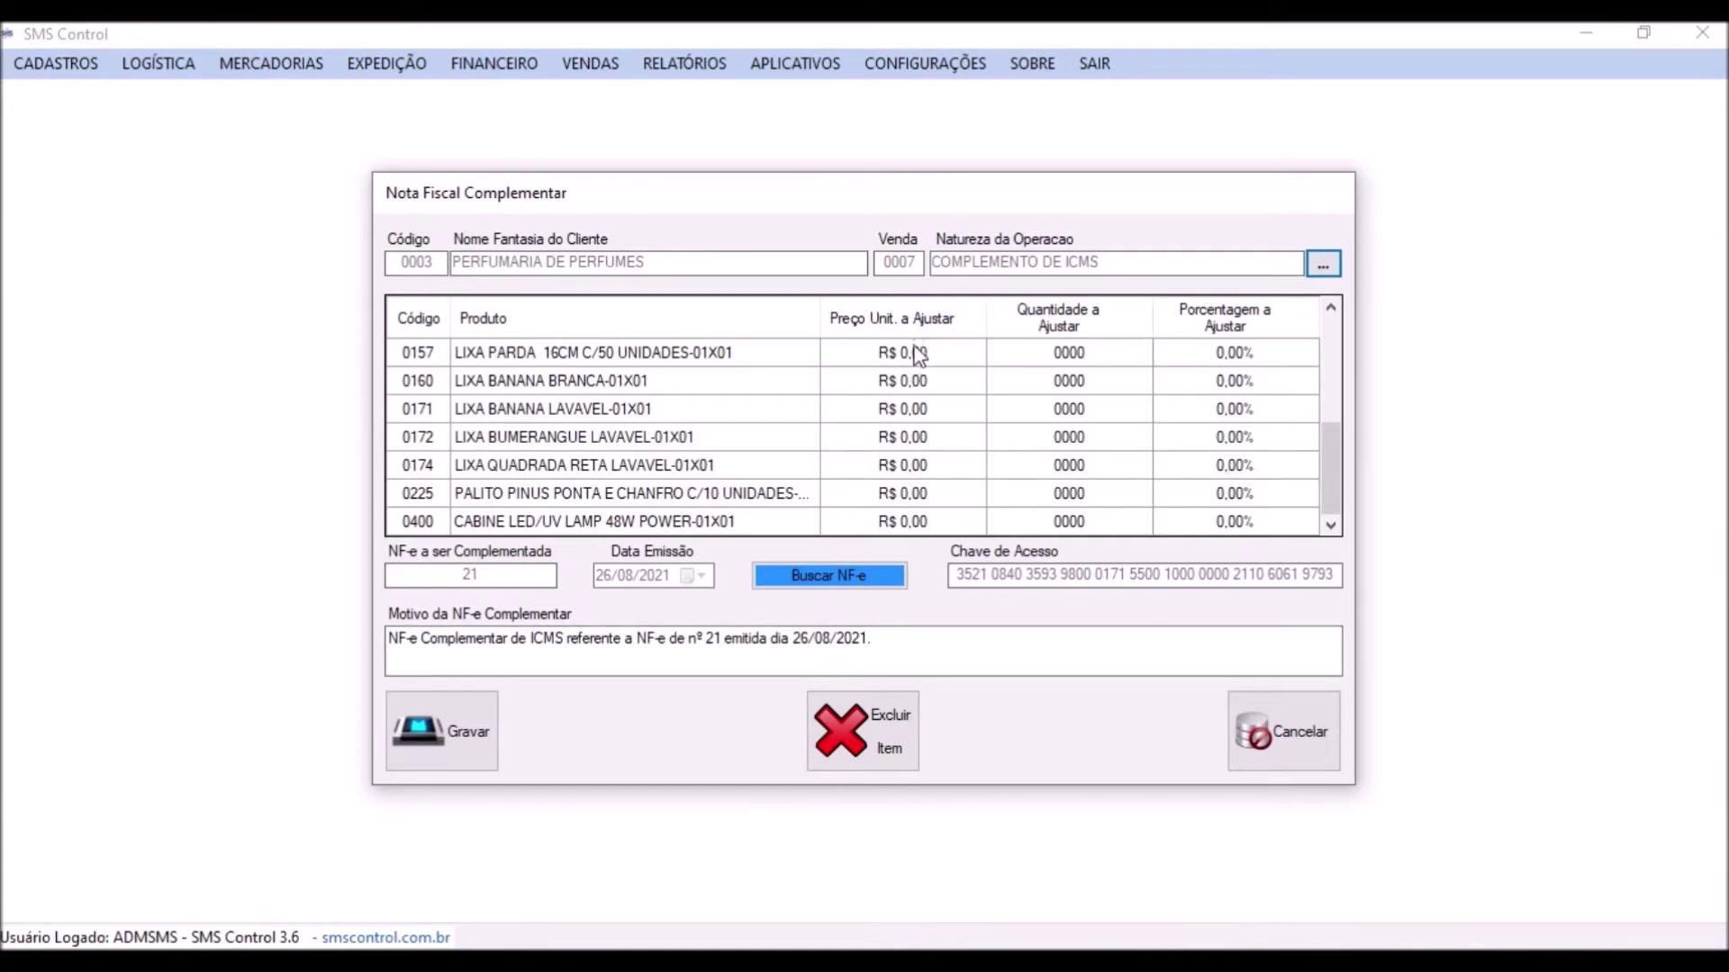
- For product 0015, set the unit price adjustment to R$ 5,00, the quantity to 10 and the percentage to 18%
scroll(897, 383, up, 3)
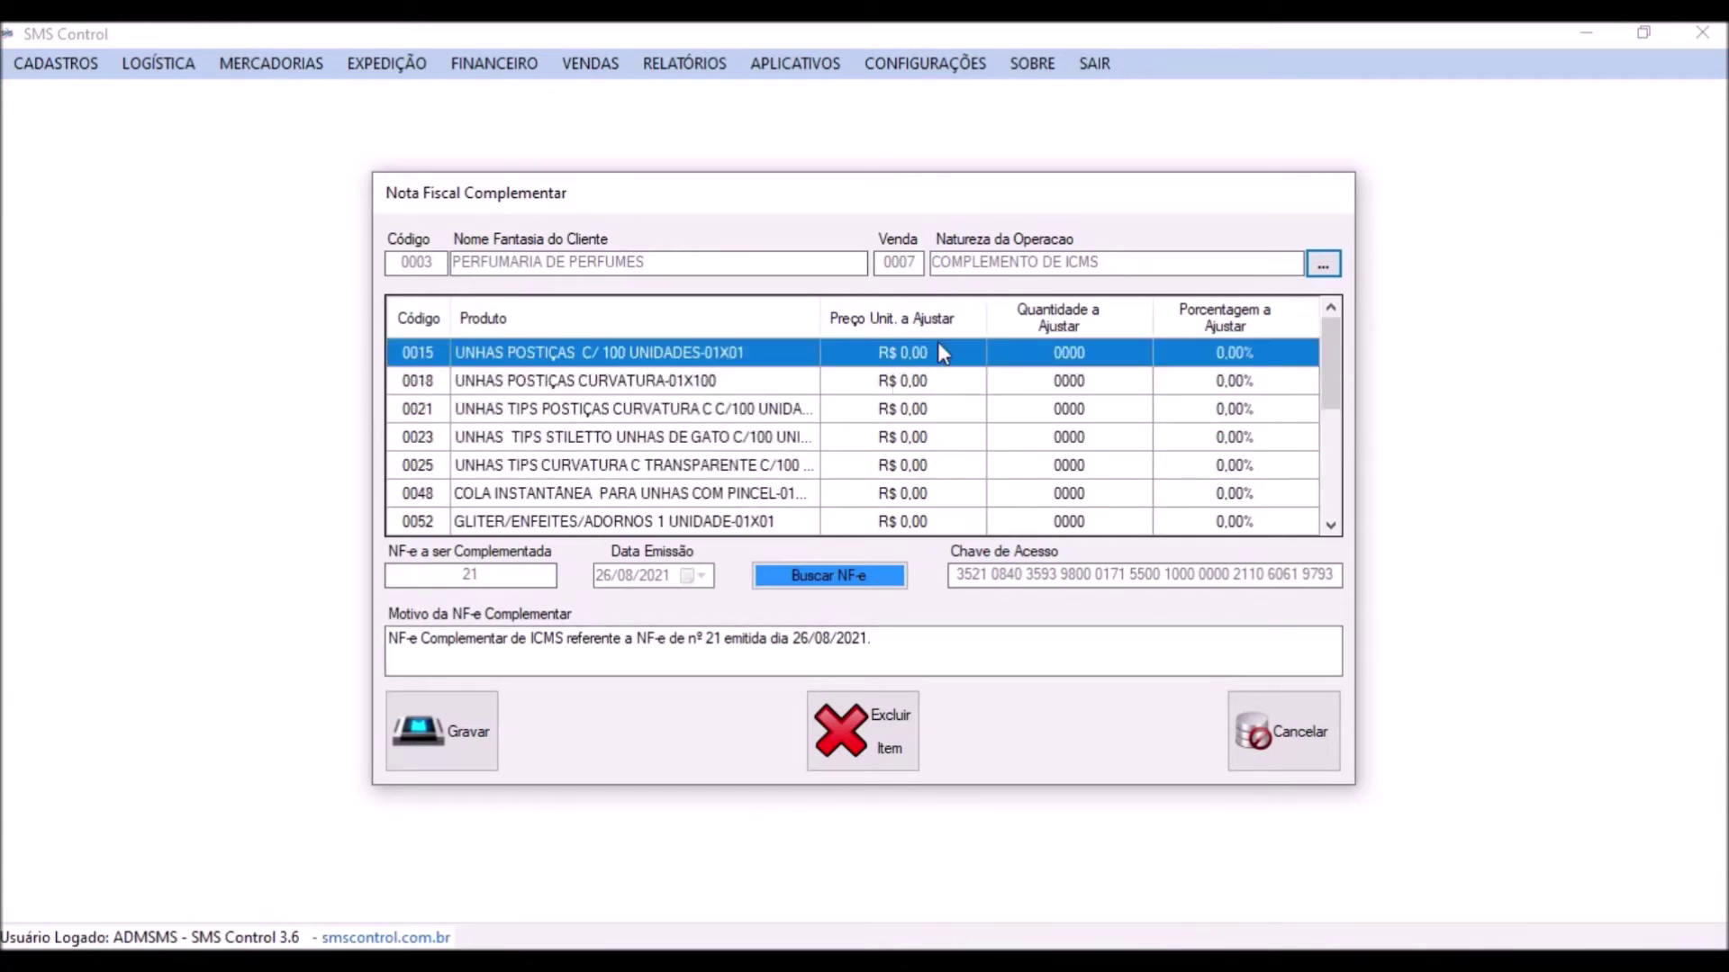
click(931, 359)
text(5)
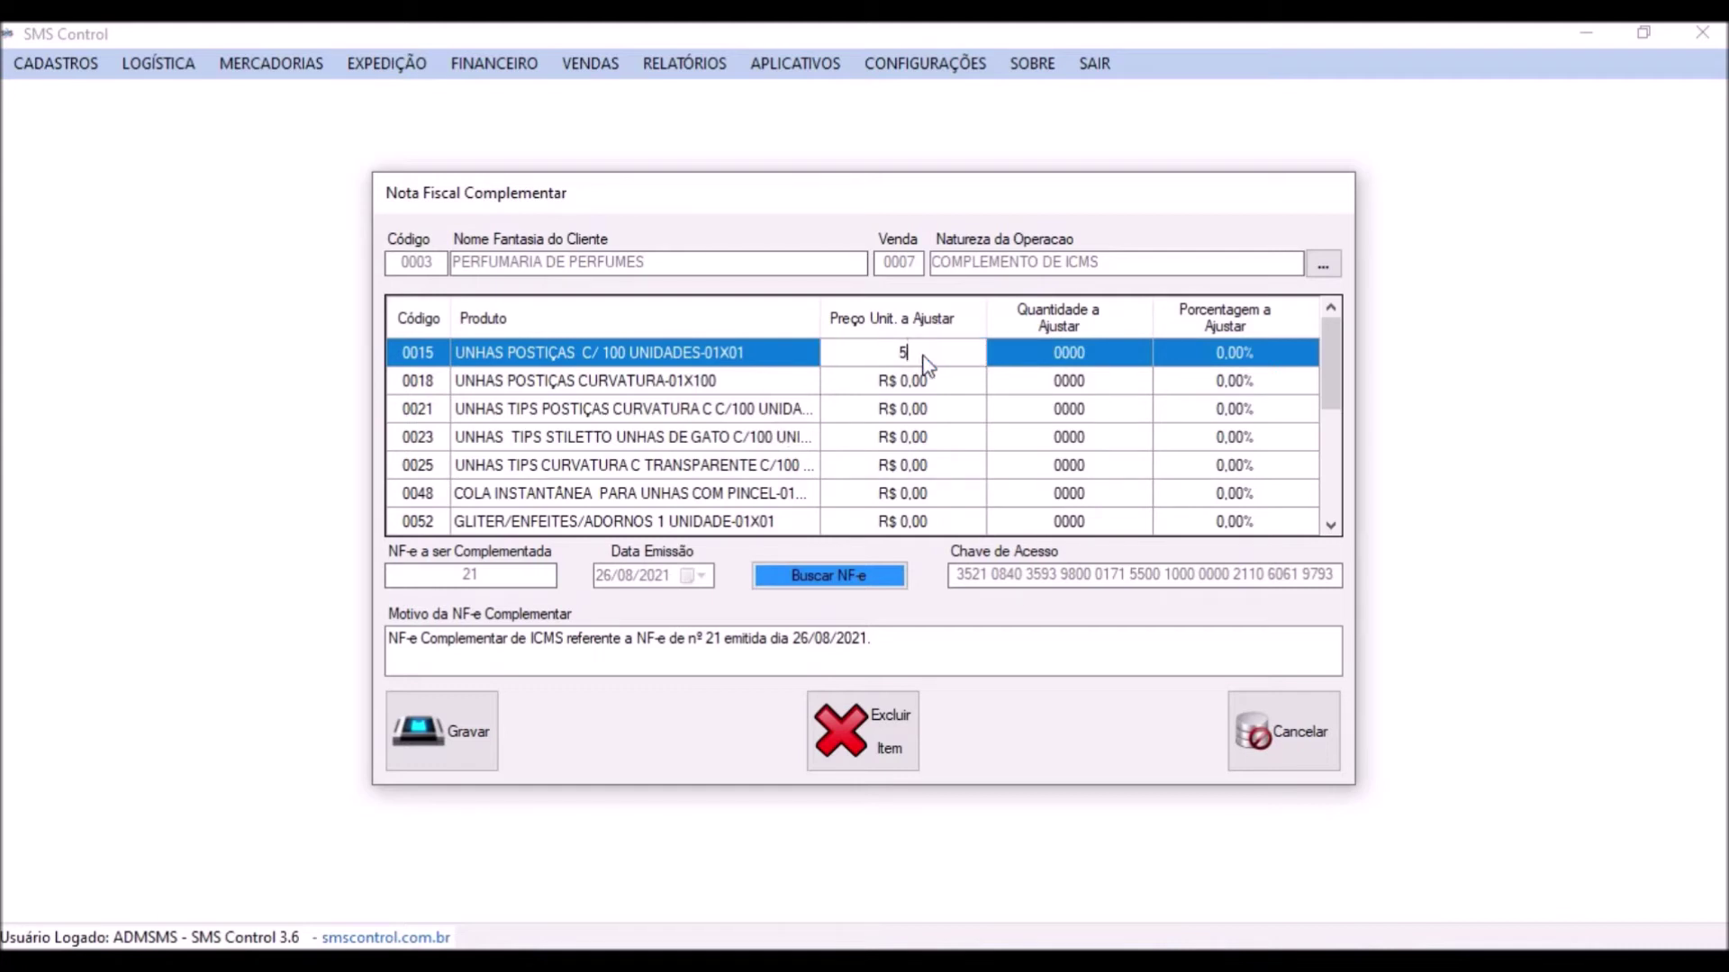
key(Return)
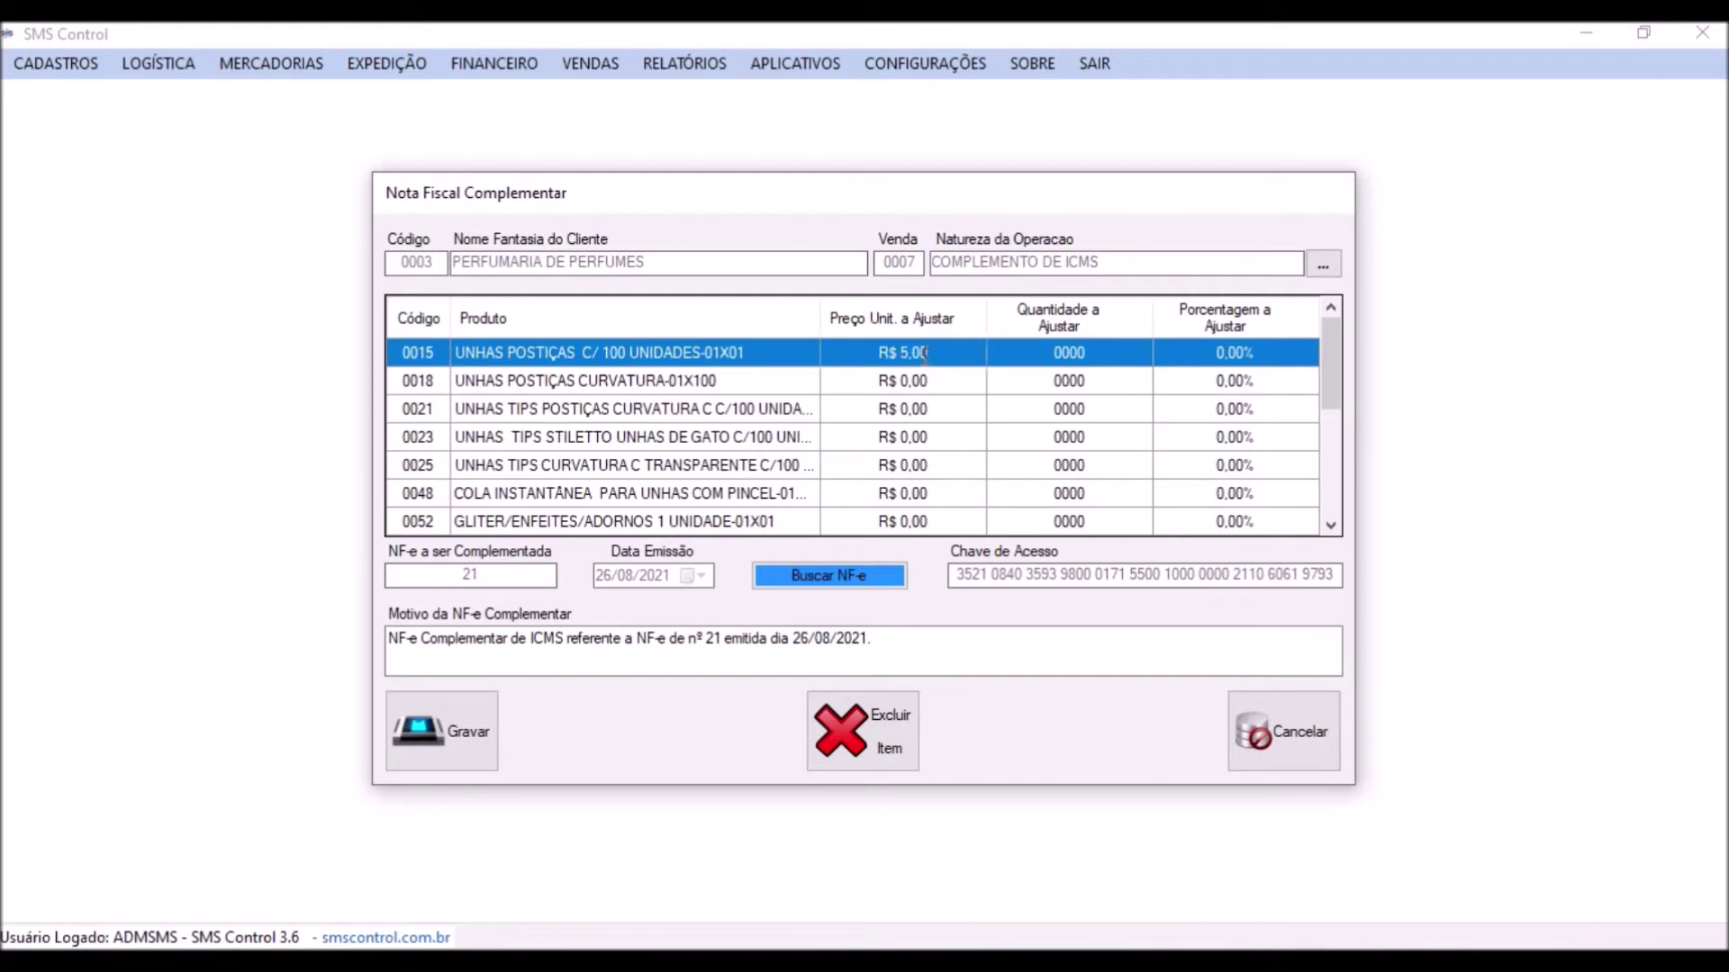
key(Tab)
text(10)
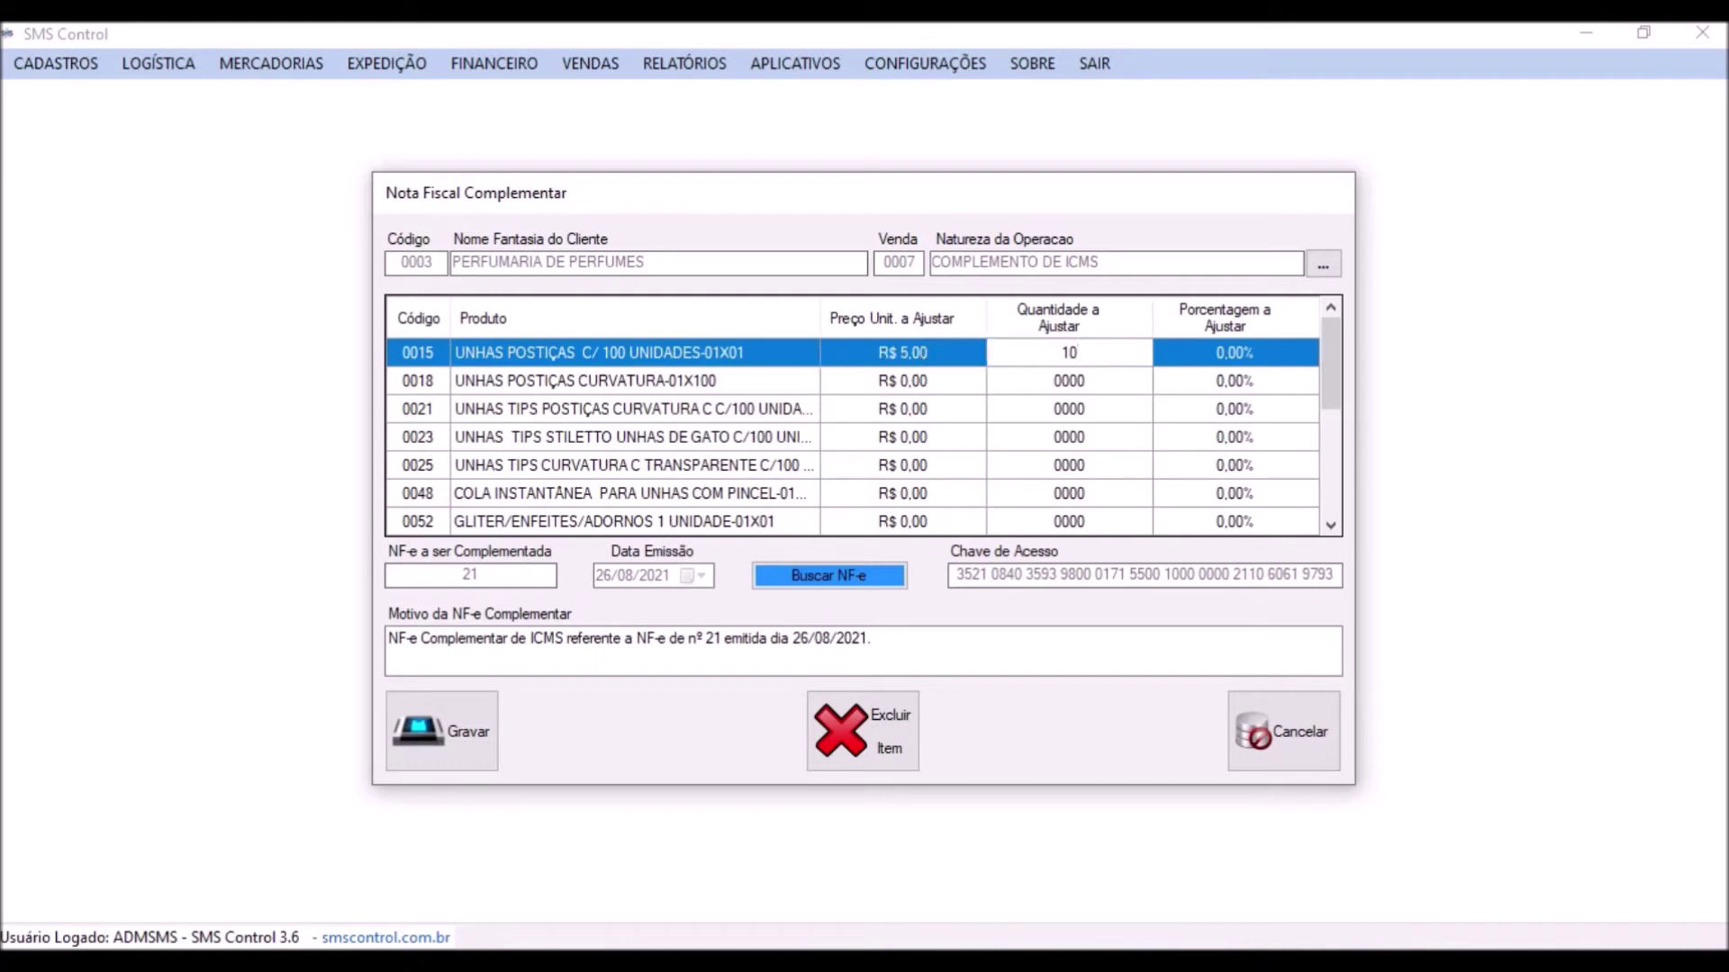
key(Return)
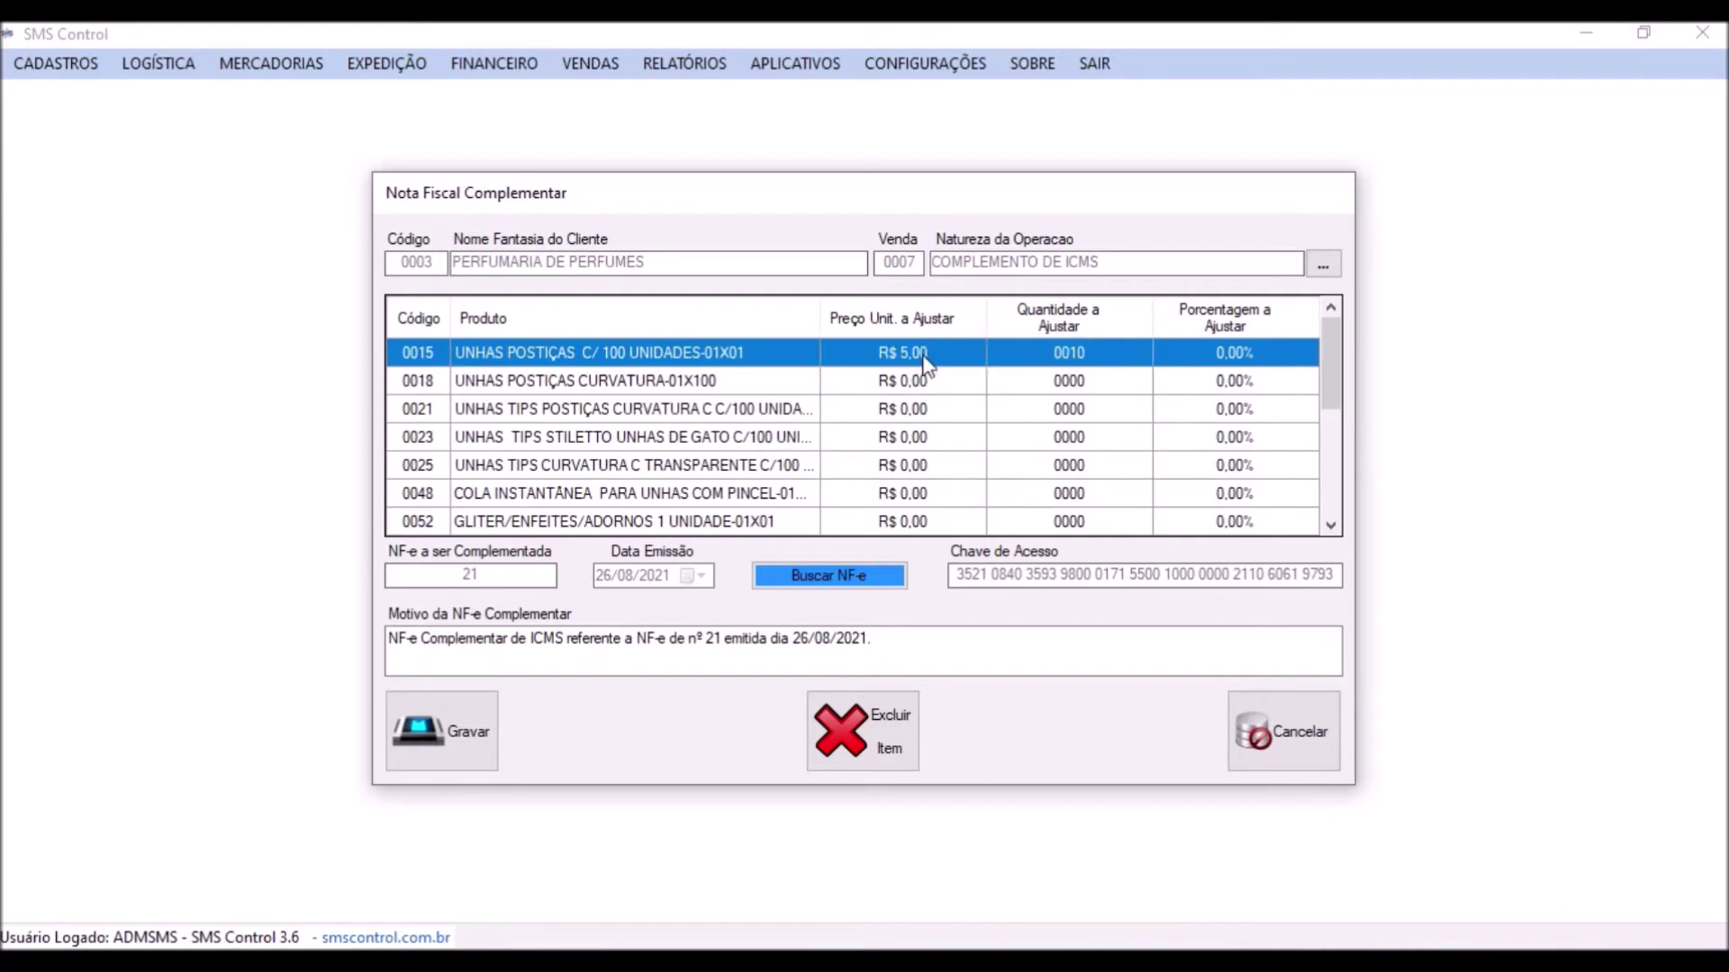
key(Tab)
text(18)
key(Return)
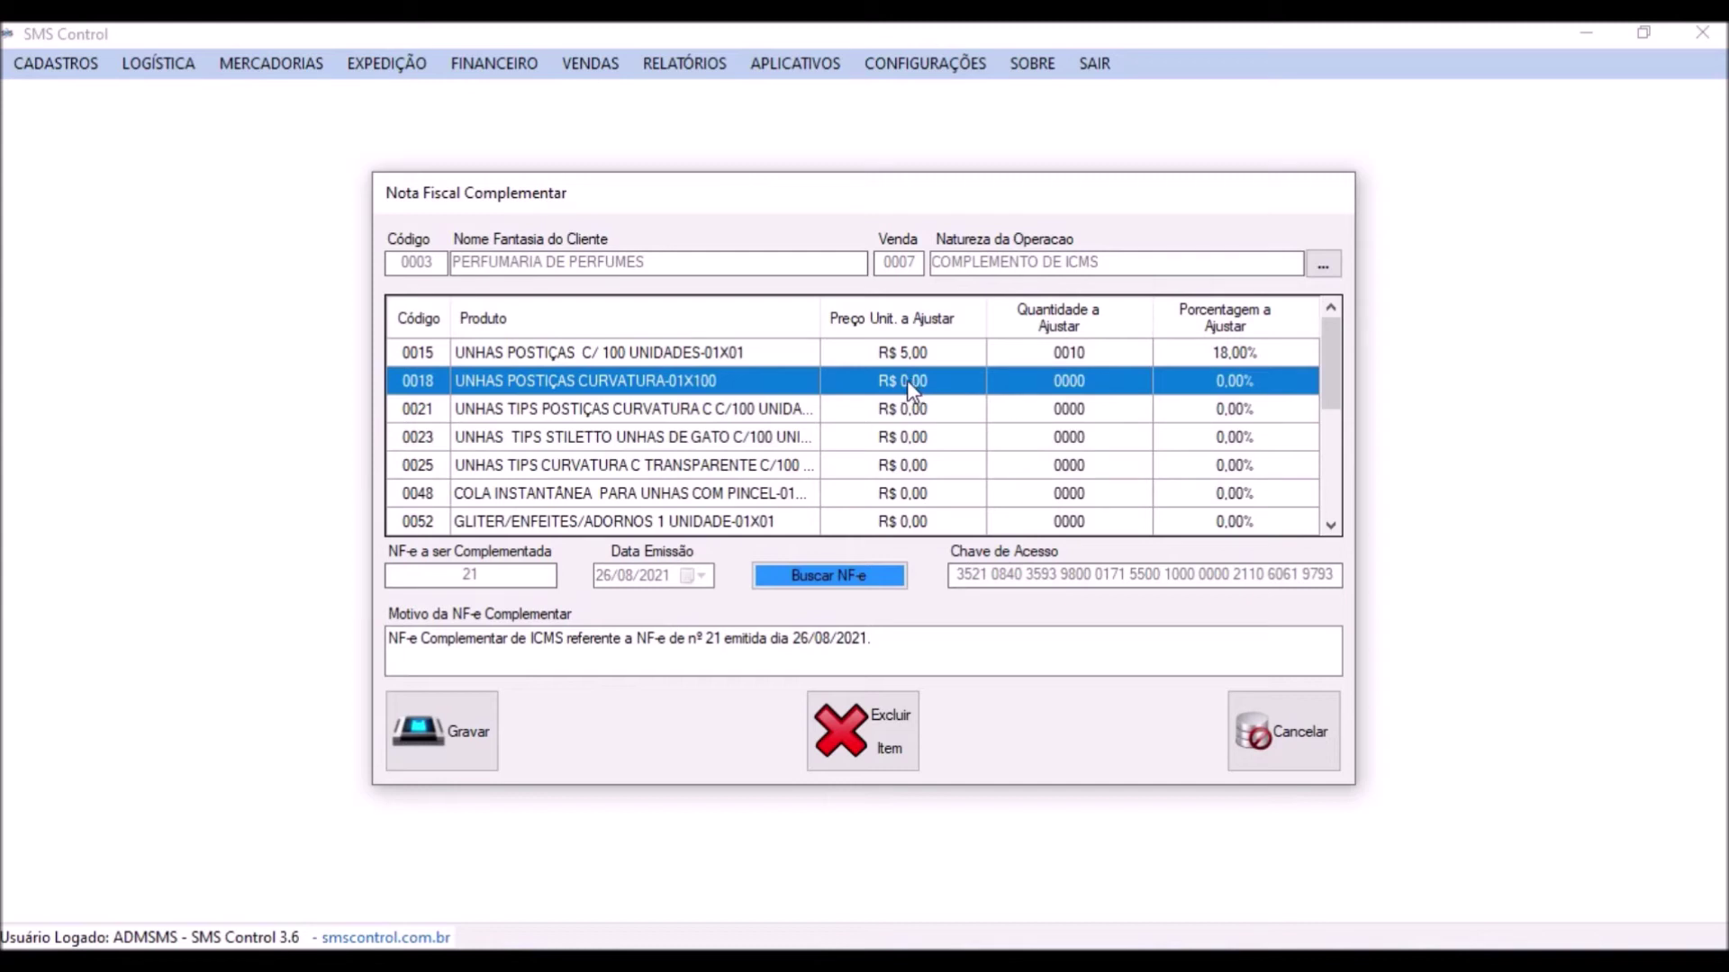
- For product 0018, set the unit price adjustment to R$ 20,00, the quantity to 20 and the percentage to 18%
click(906, 380)
text(20)
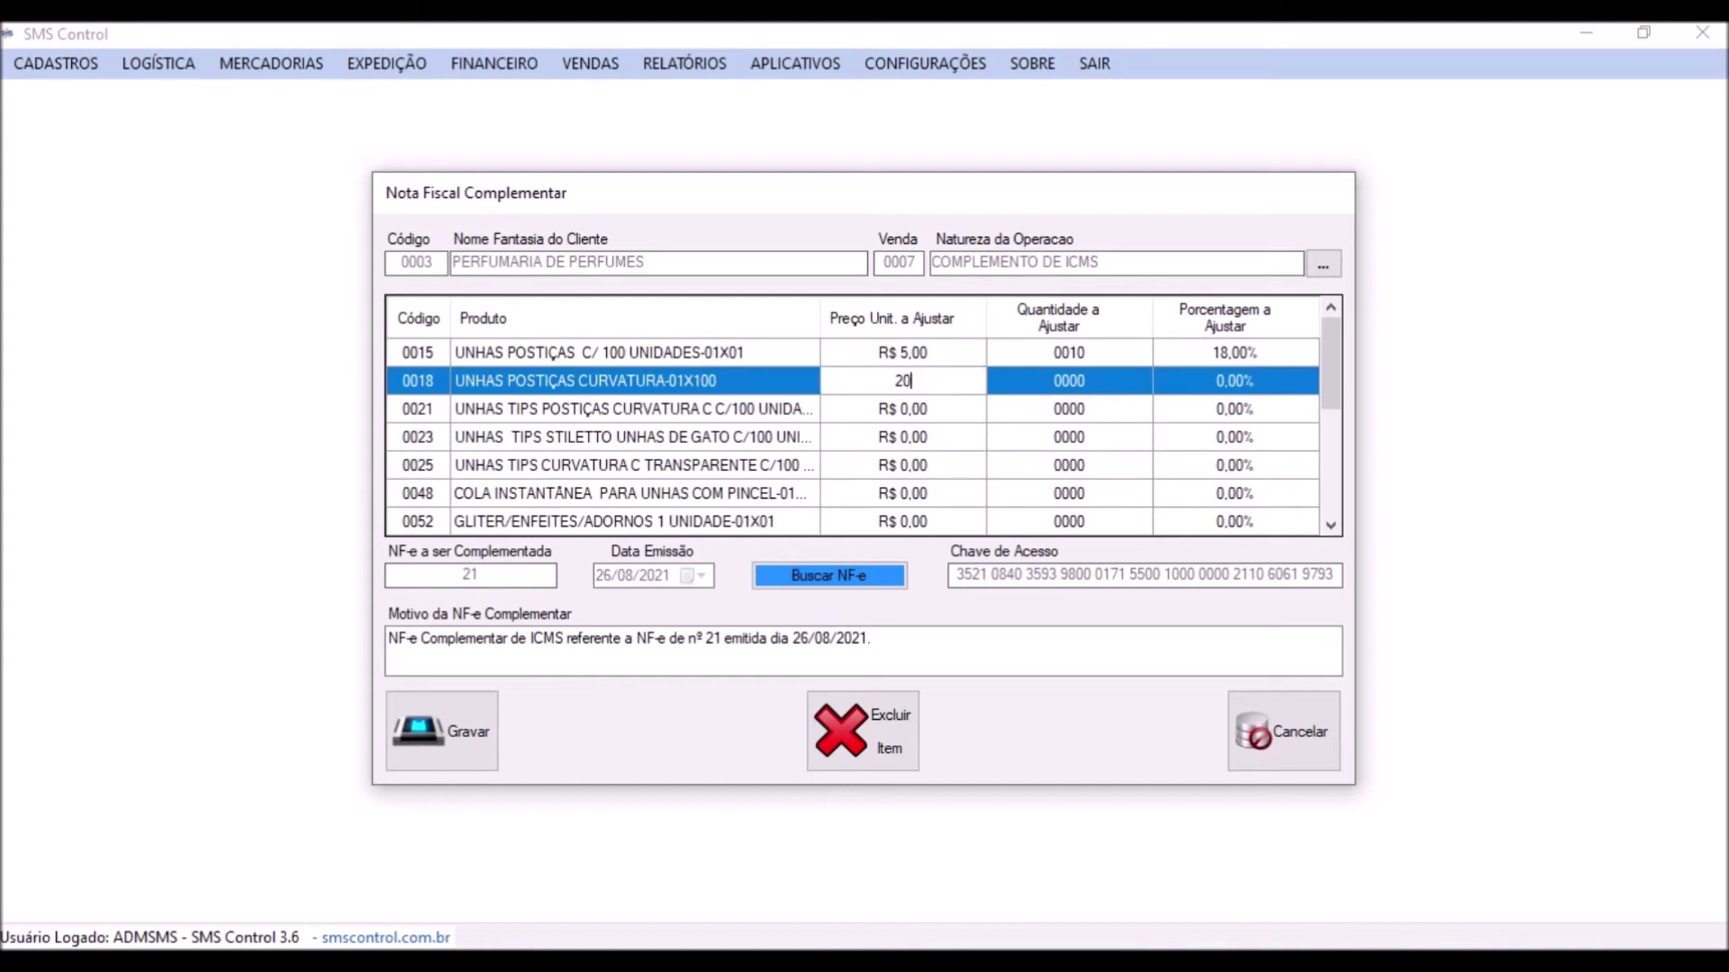
key(Return)
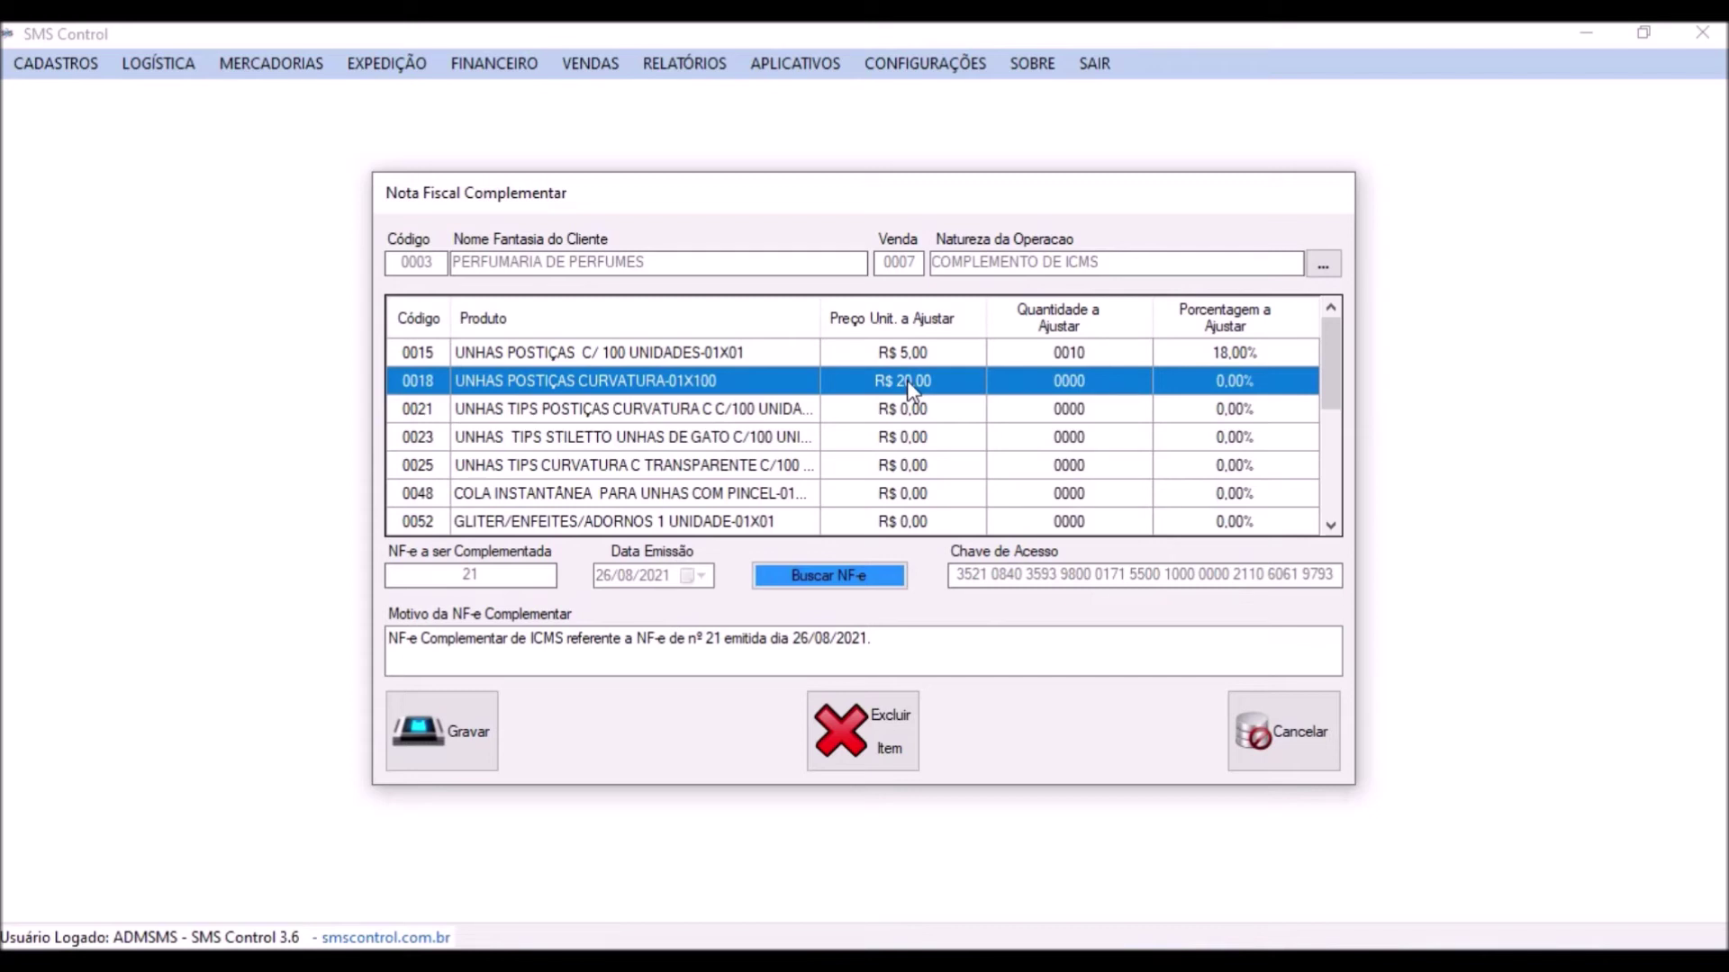
click(1071, 381)
text(20)
key(Return)
text(18)
key(Return)
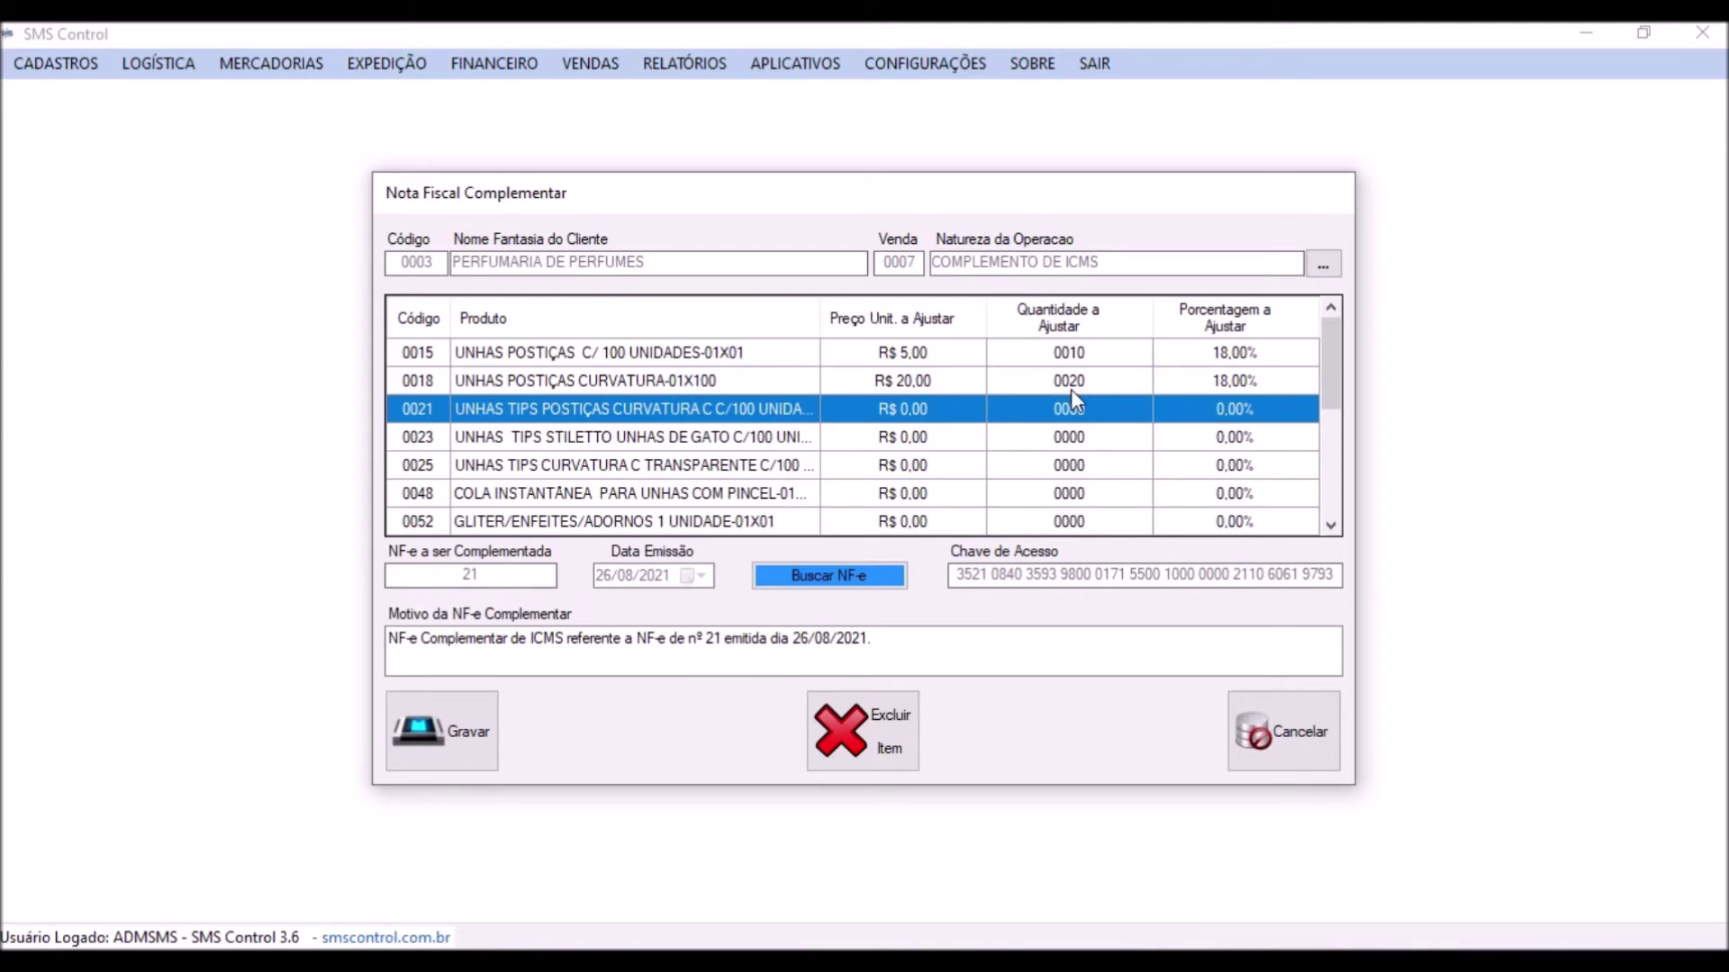
- Delete every item from the complementary invoice except products 0015 and 0018, confirming each deletion
click(882, 748)
click(857, 583)
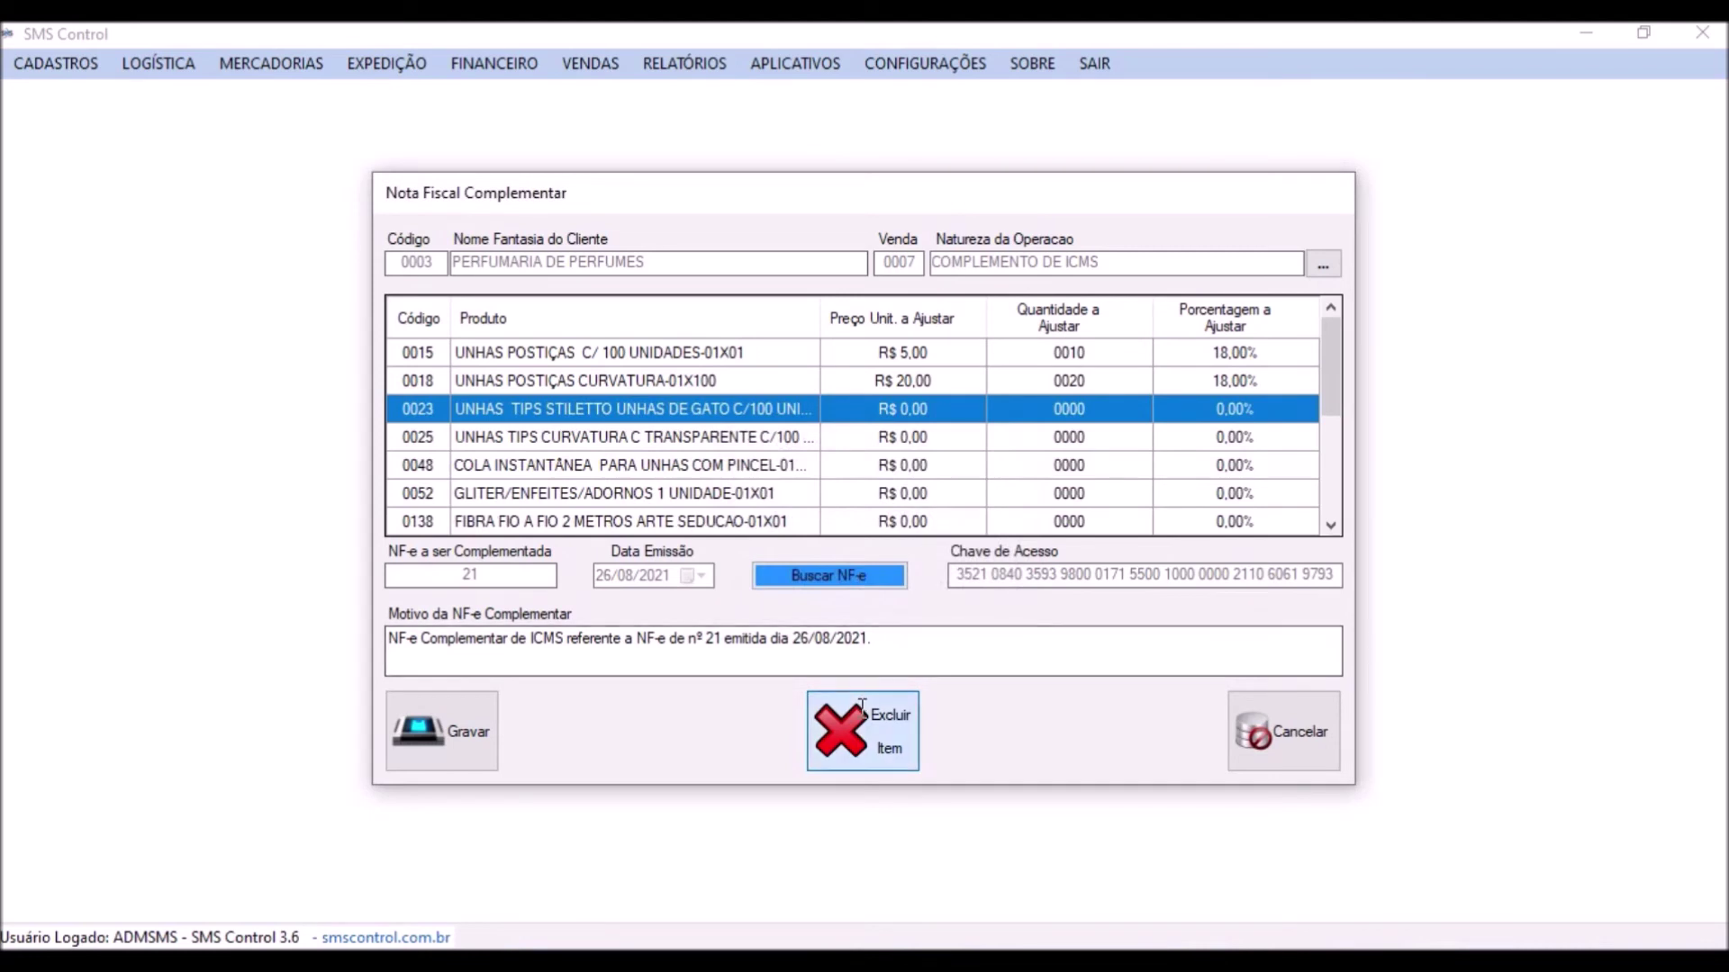
click(863, 731)
click(872, 589)
click(867, 730)
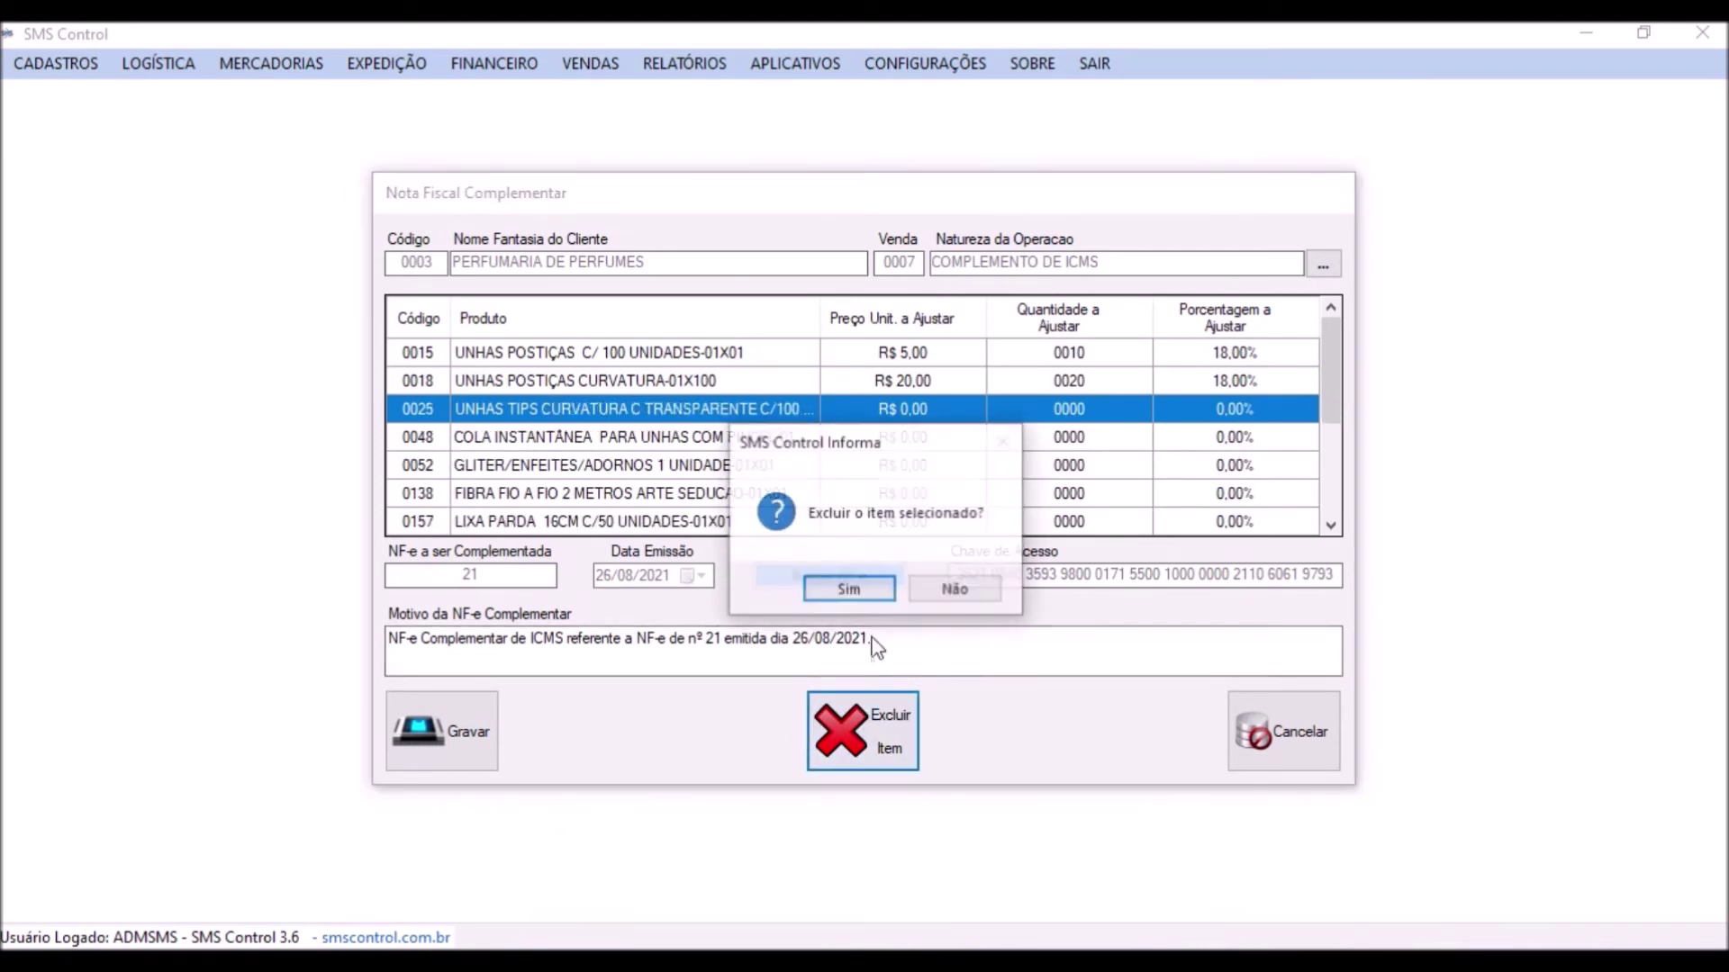
click(863, 593)
click(857, 731)
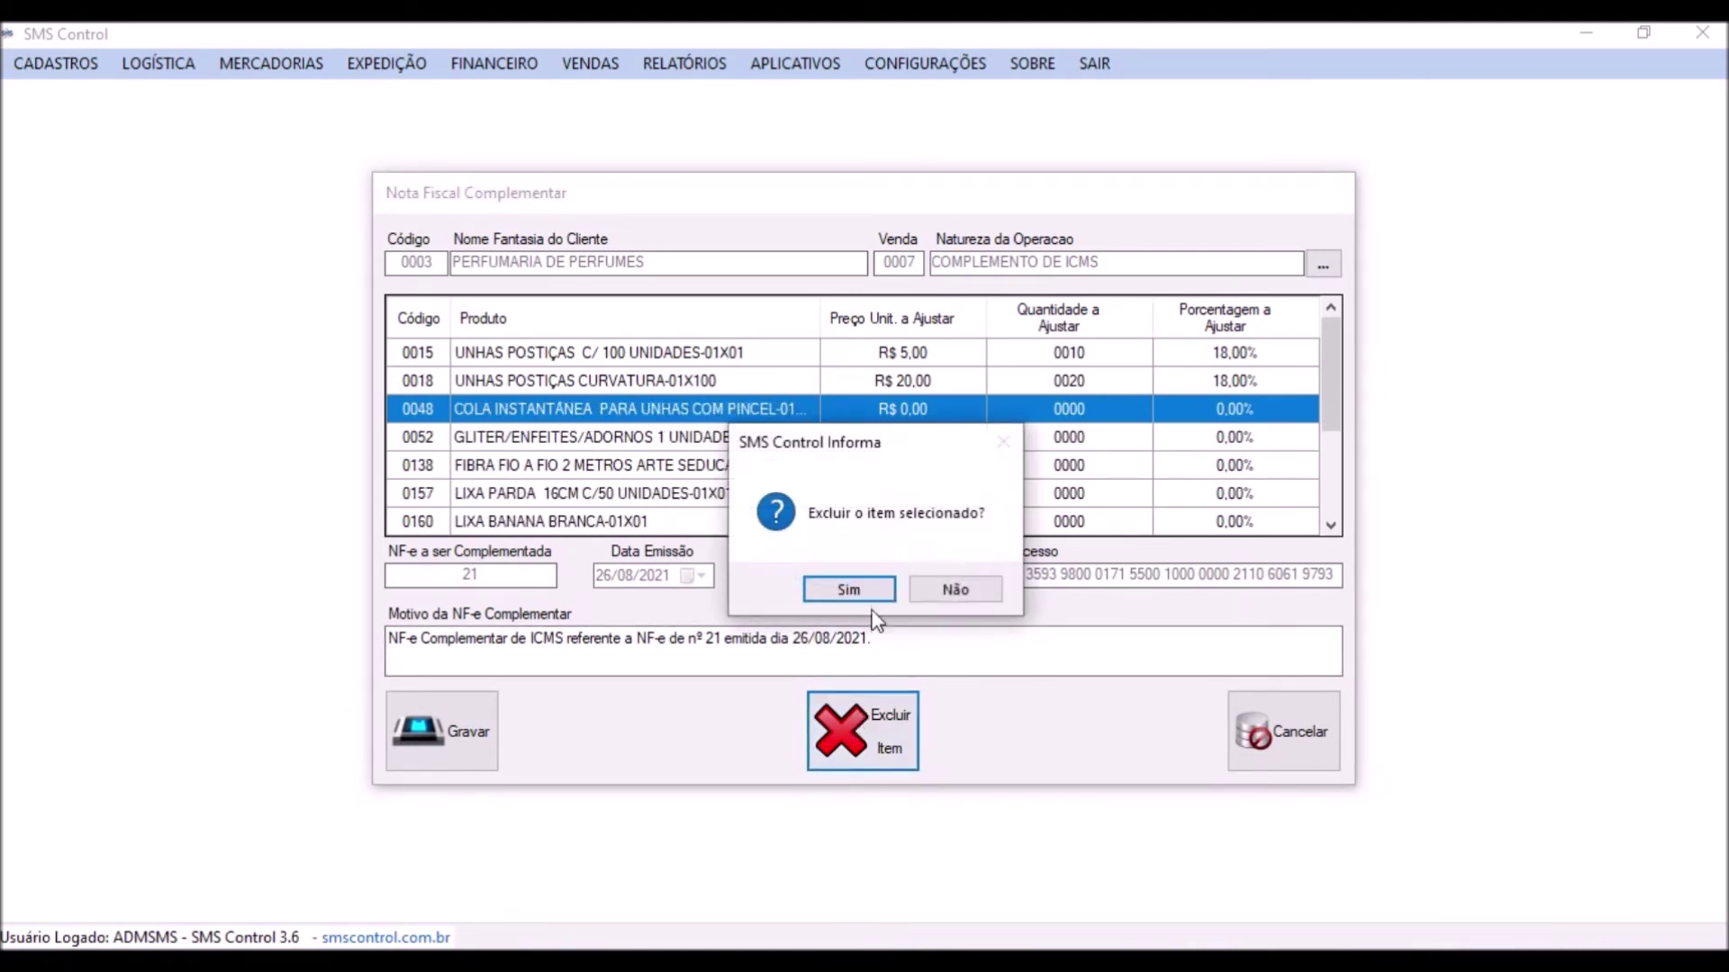
click(851, 588)
click(862, 728)
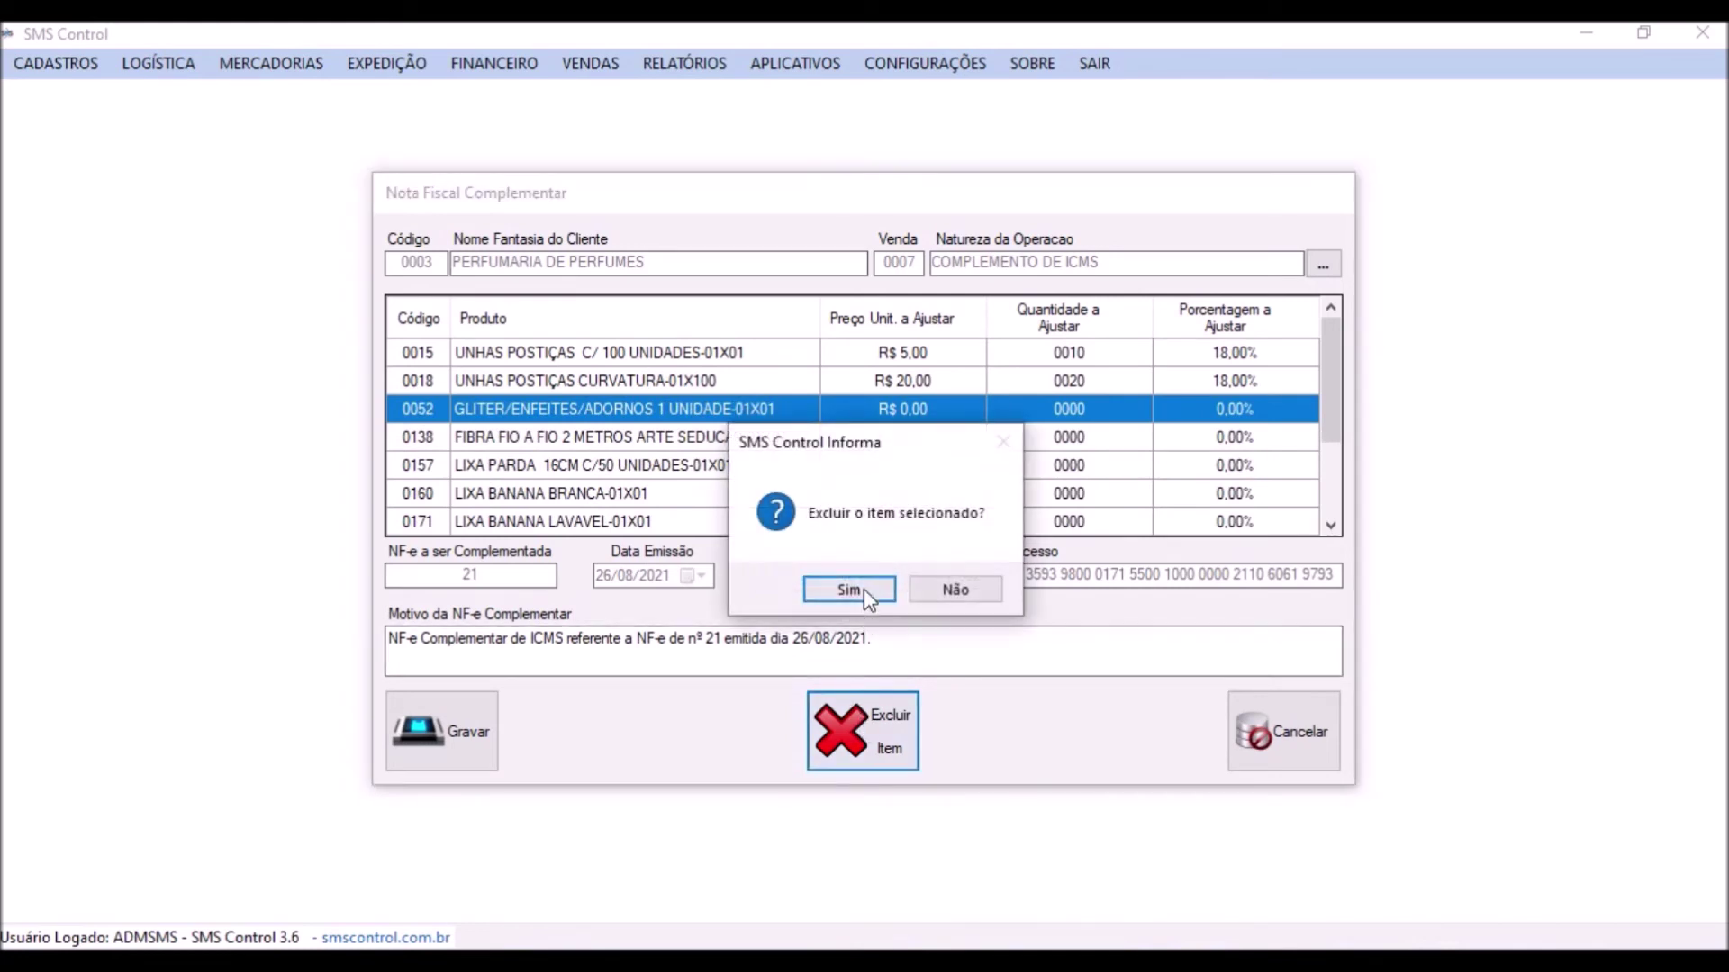
click(850, 588)
click(862, 720)
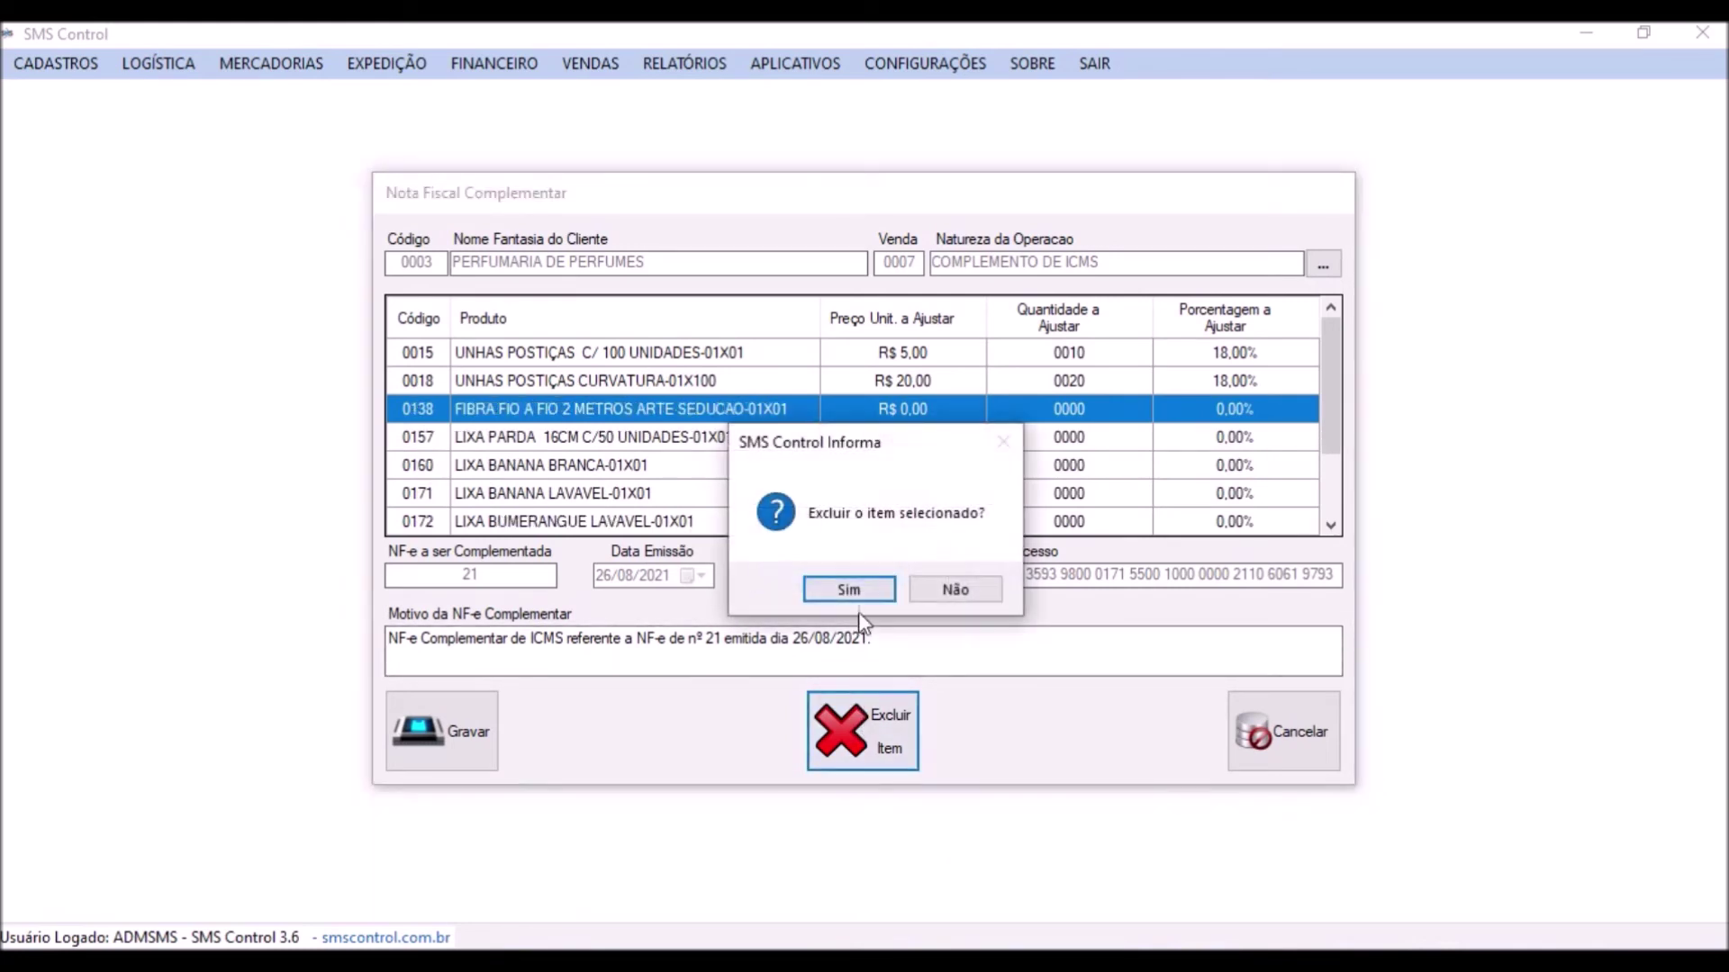
click(851, 586)
click(846, 746)
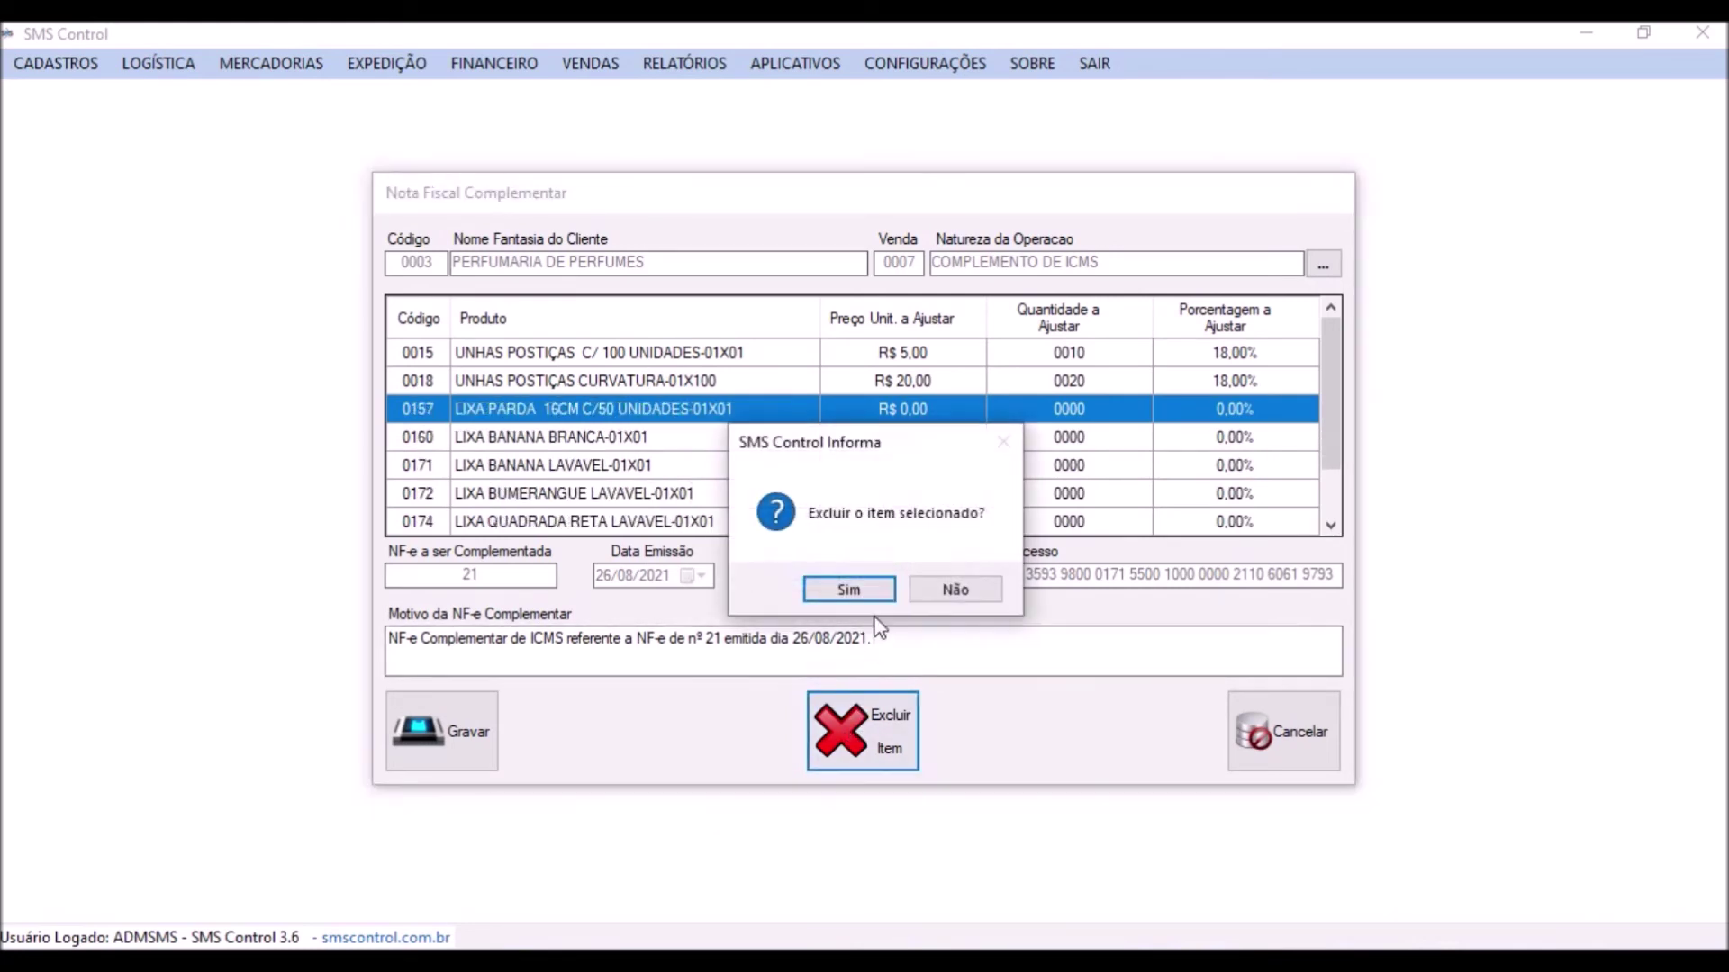
click(860, 588)
click(880, 725)
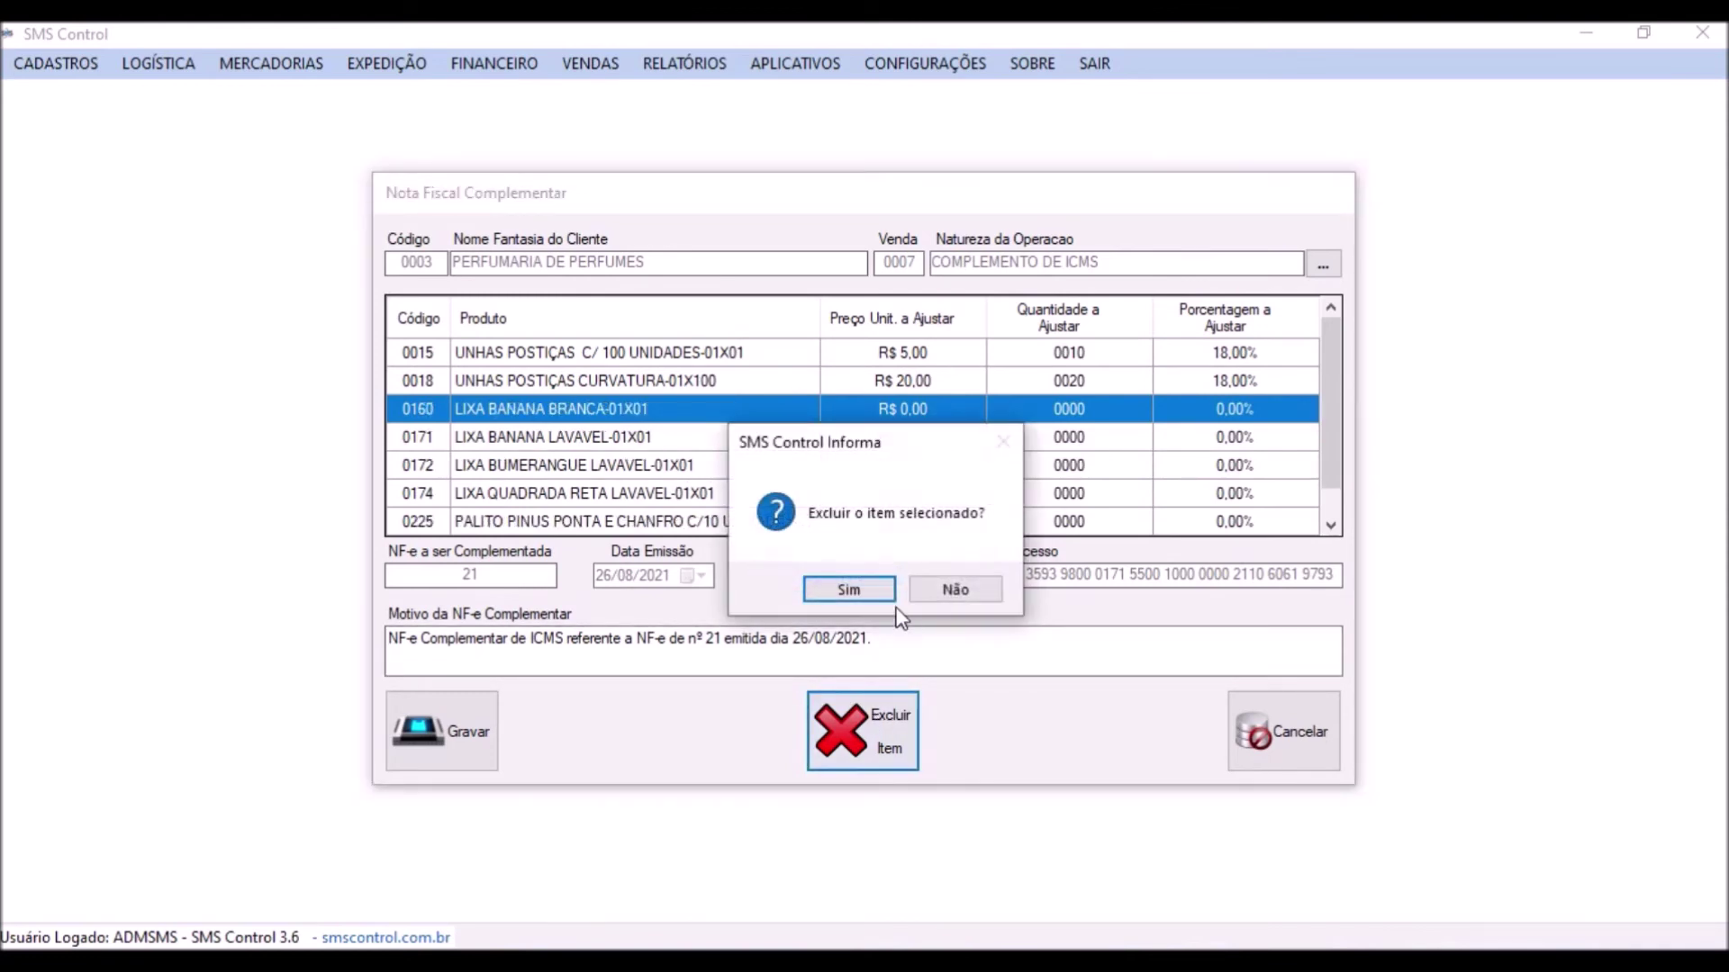
click(863, 589)
click(854, 751)
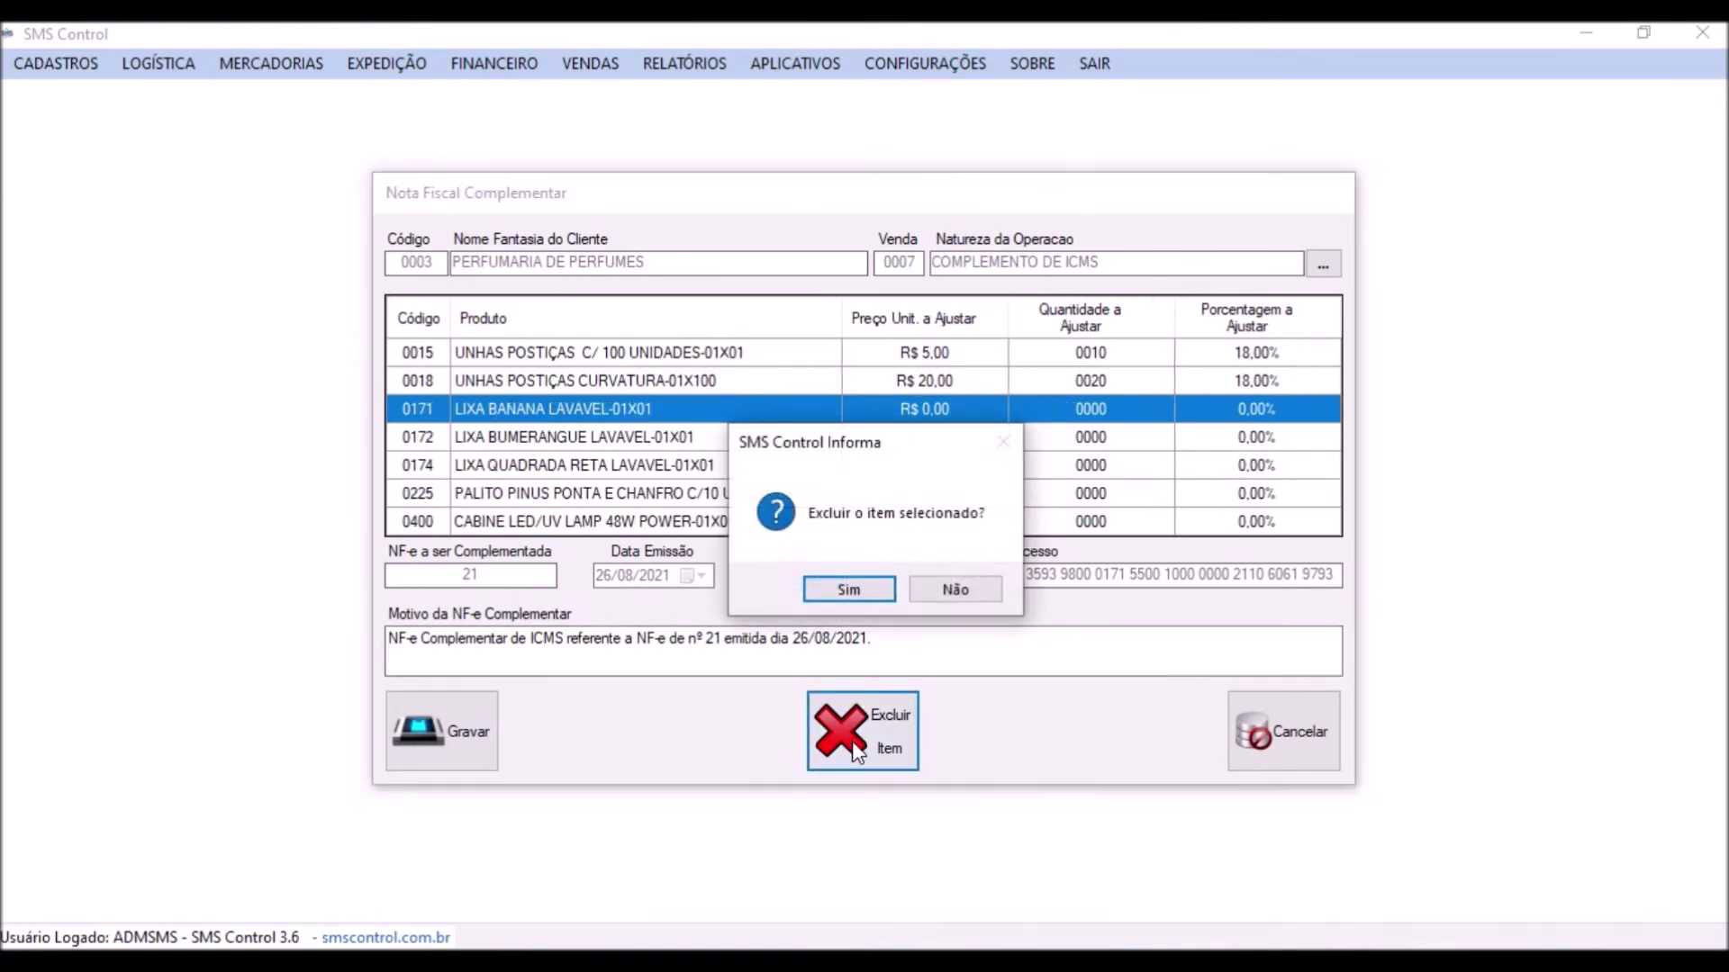
click(851, 590)
click(883, 736)
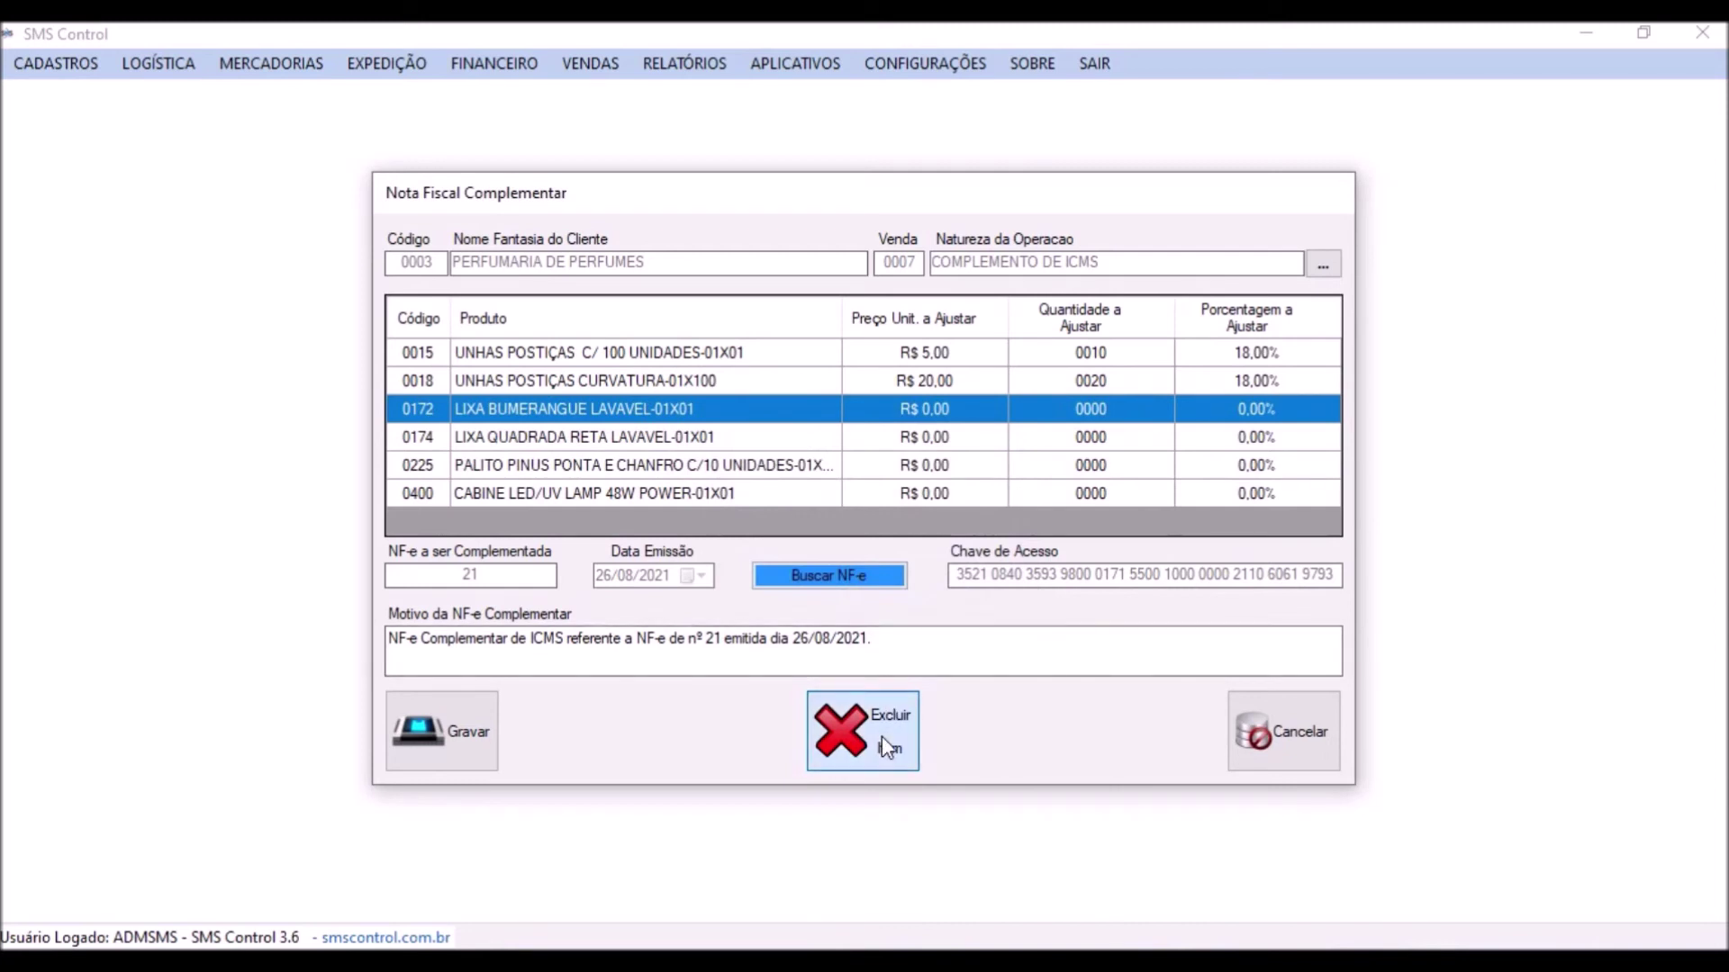
click(846, 588)
click(880, 701)
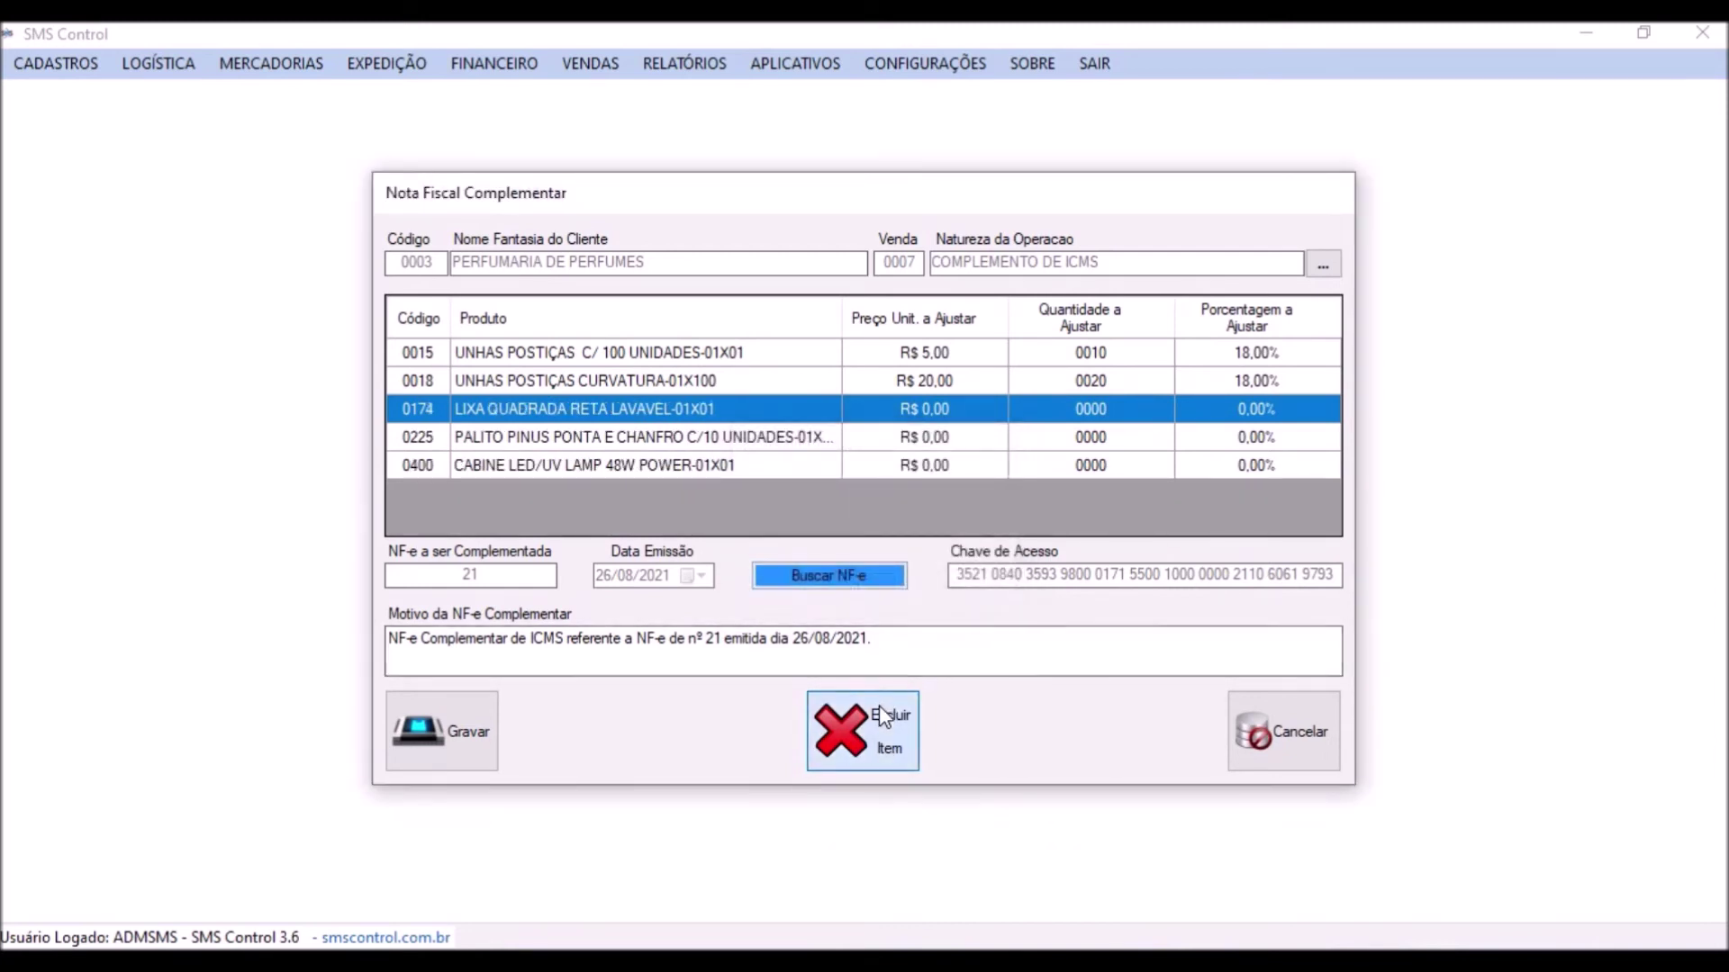
click(884, 591)
click(890, 744)
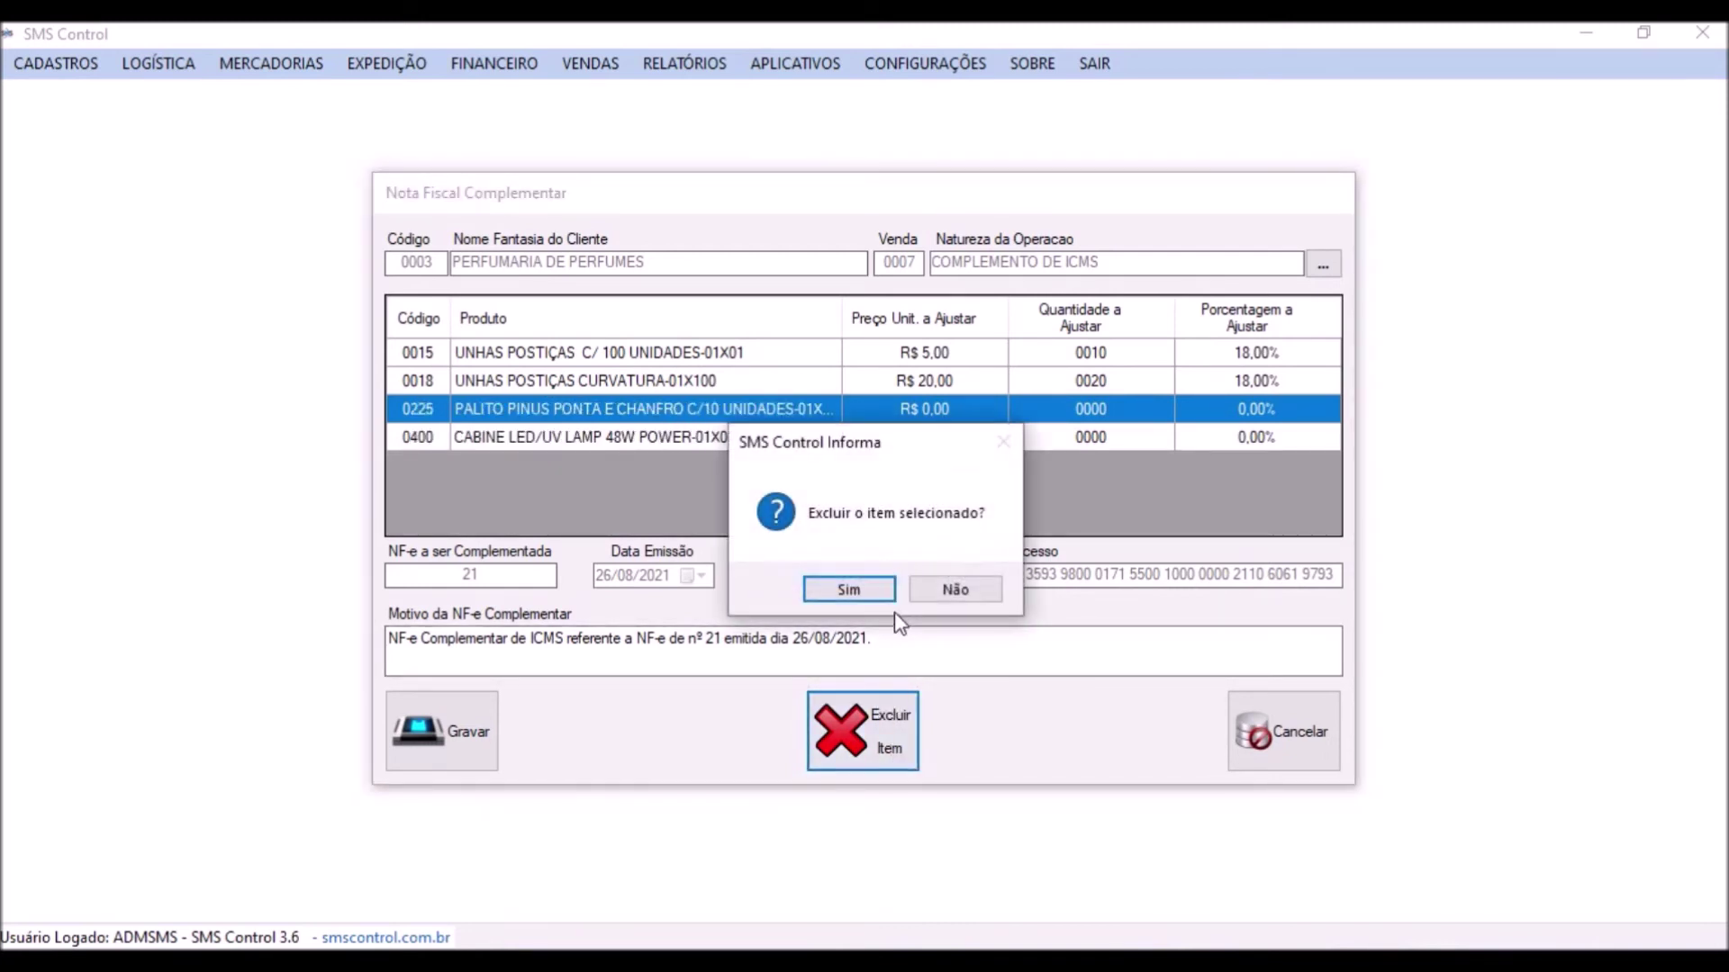
click(870, 592)
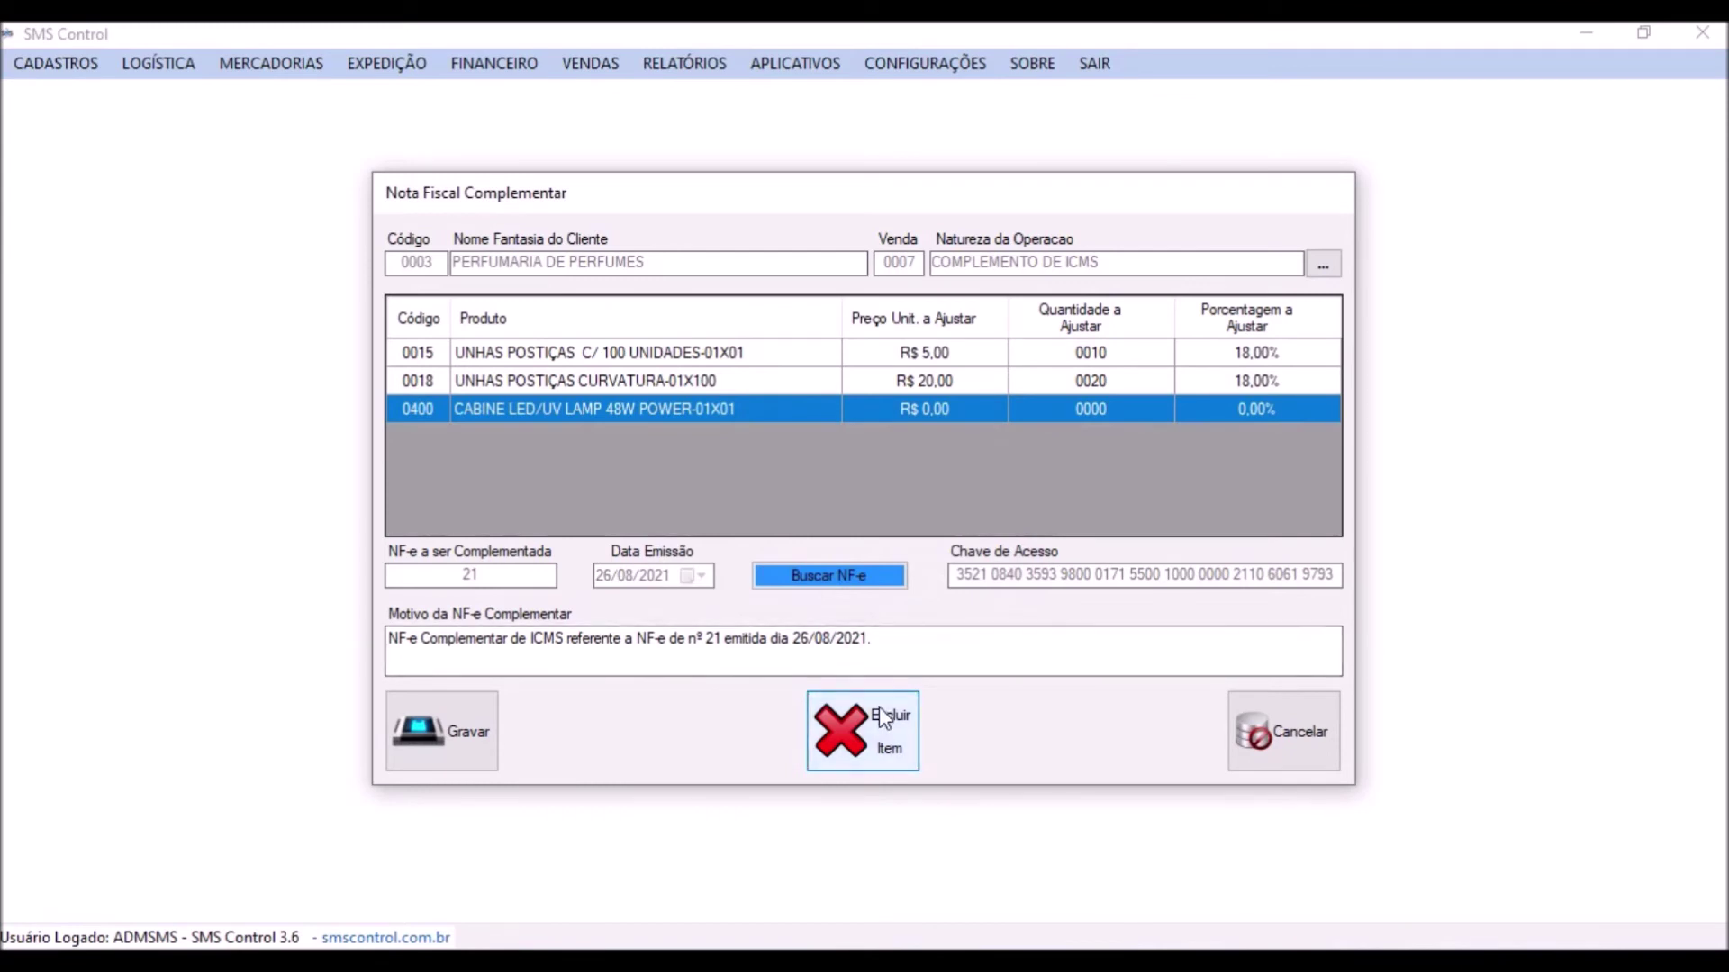
click(884, 711)
click(866, 596)
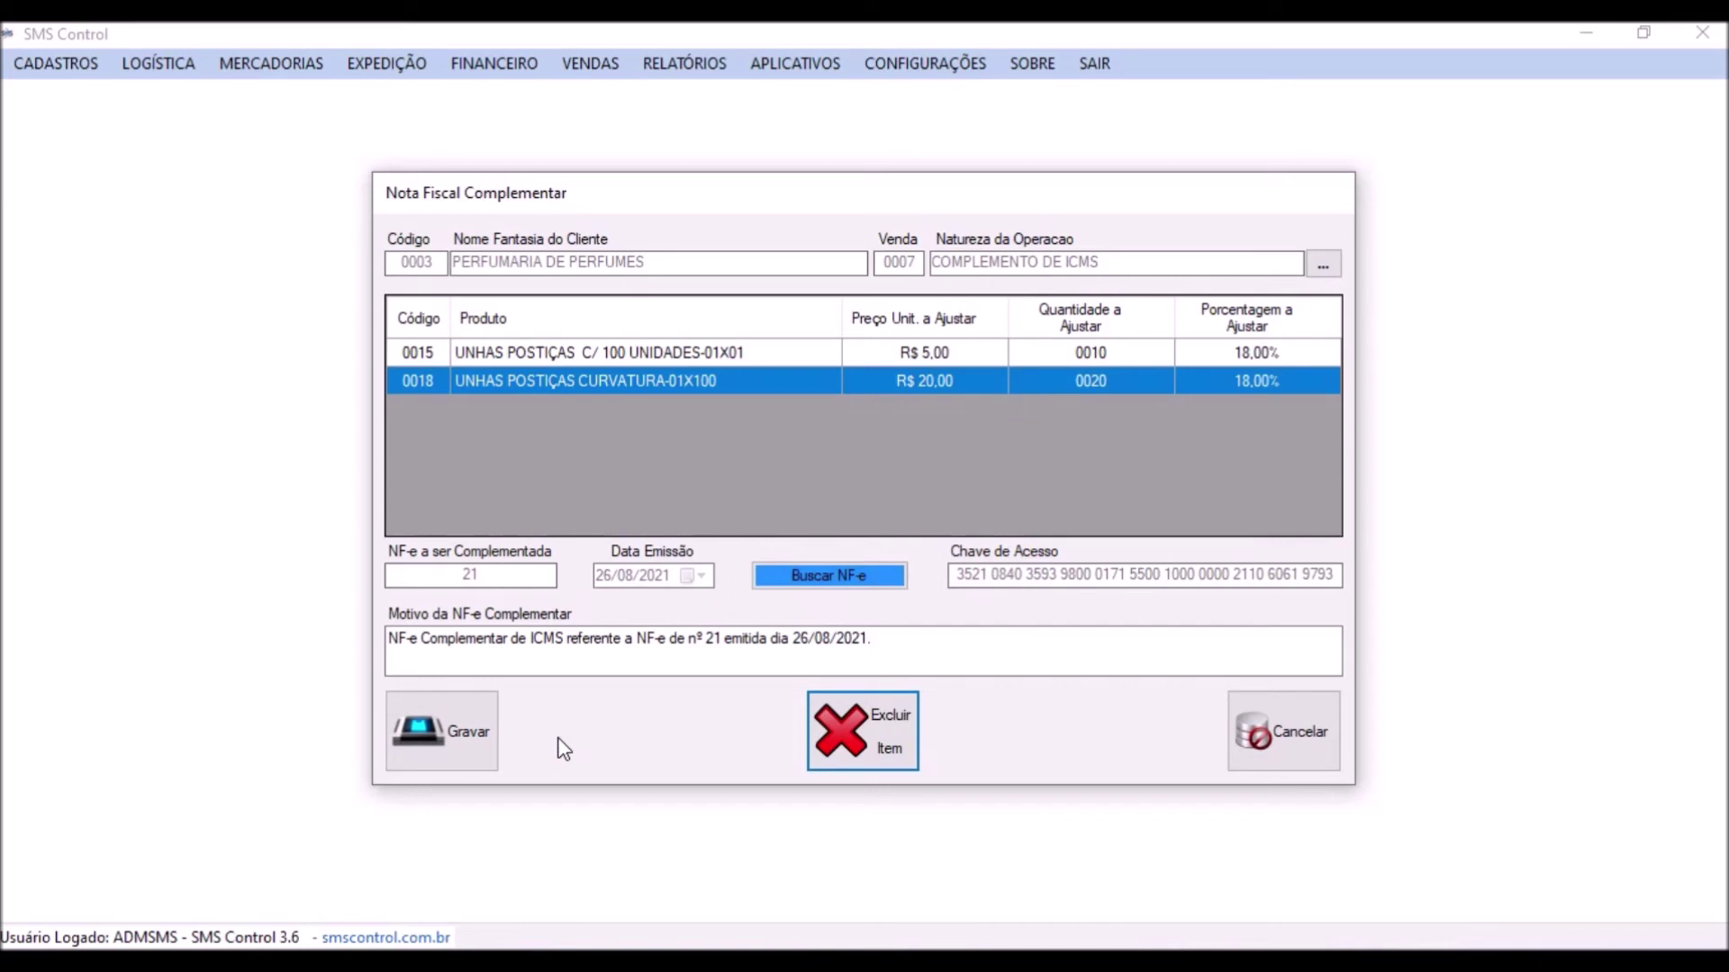
- Save the complementary NF-e and open the fiscal invoice manager (Gerenciar Notas Fiscais)
click(460, 740)
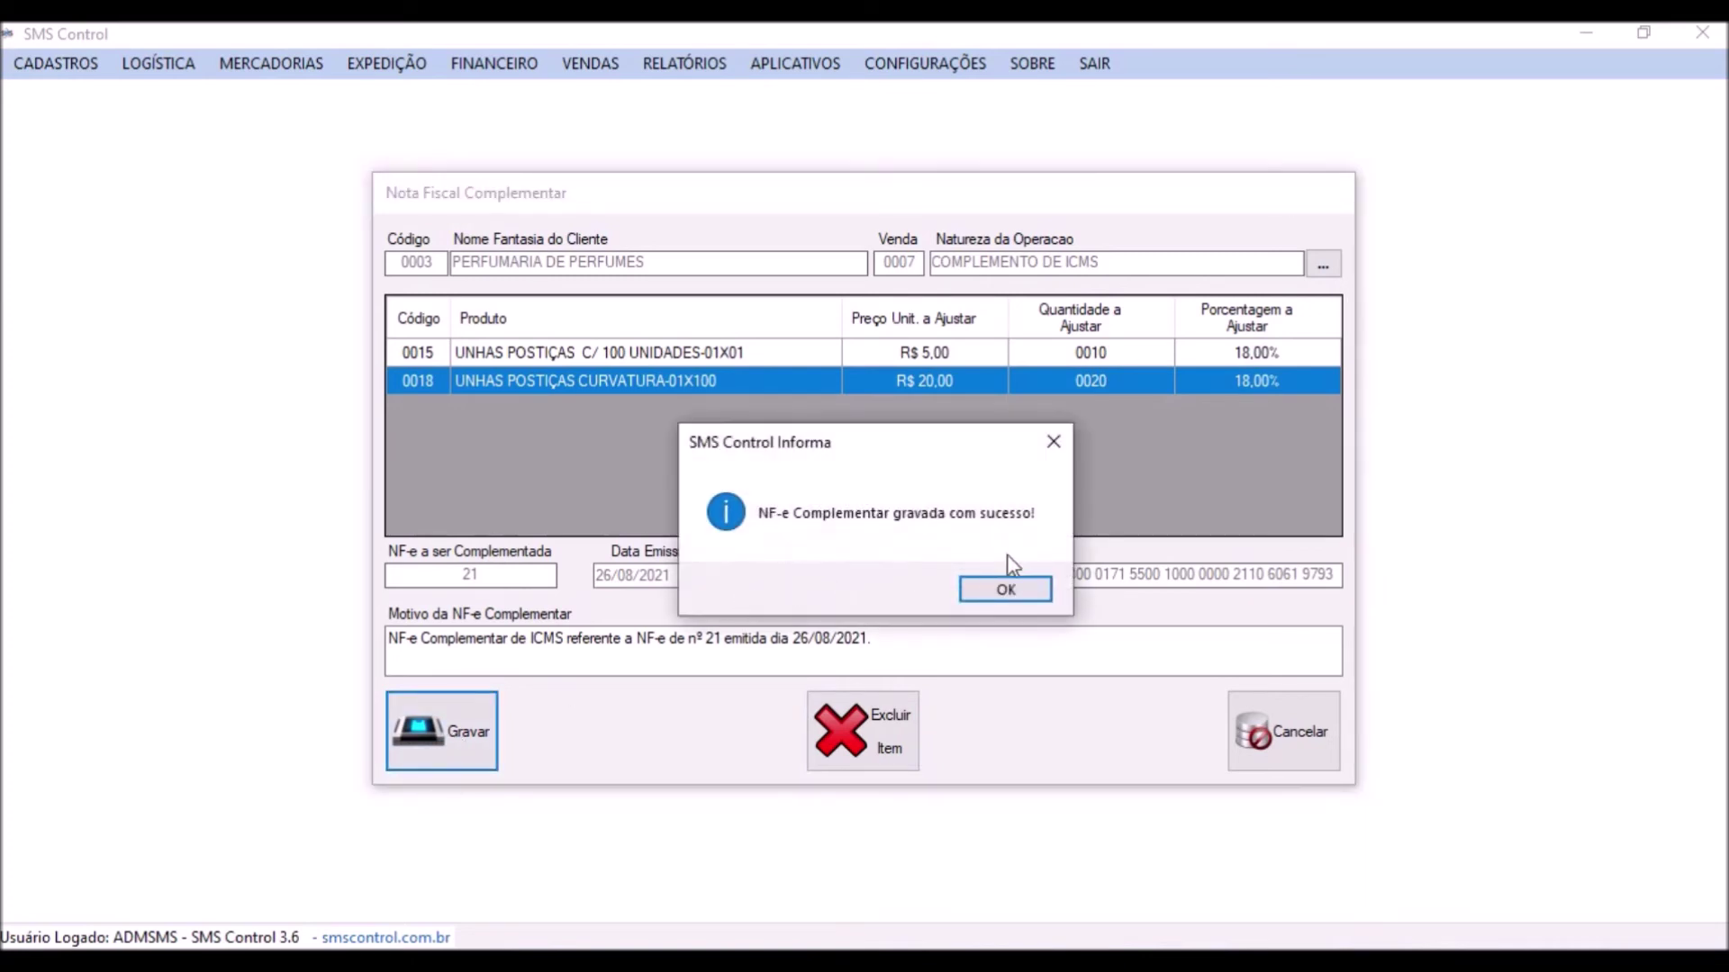
click(1006, 592)
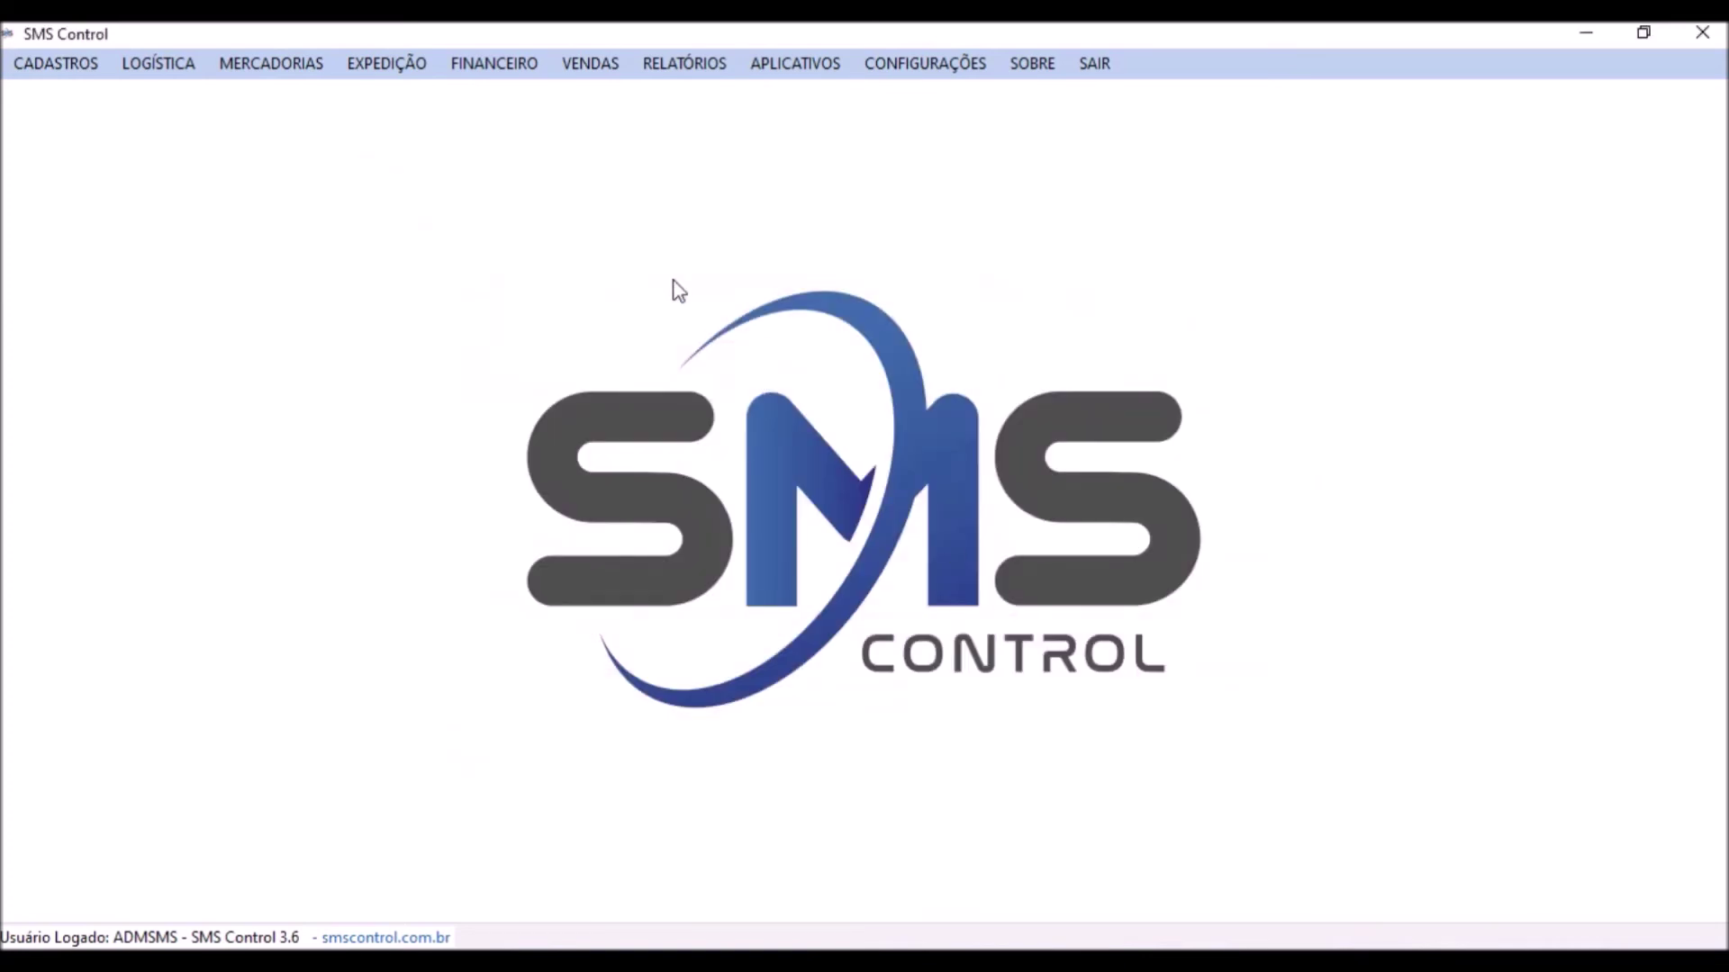
click(494, 77)
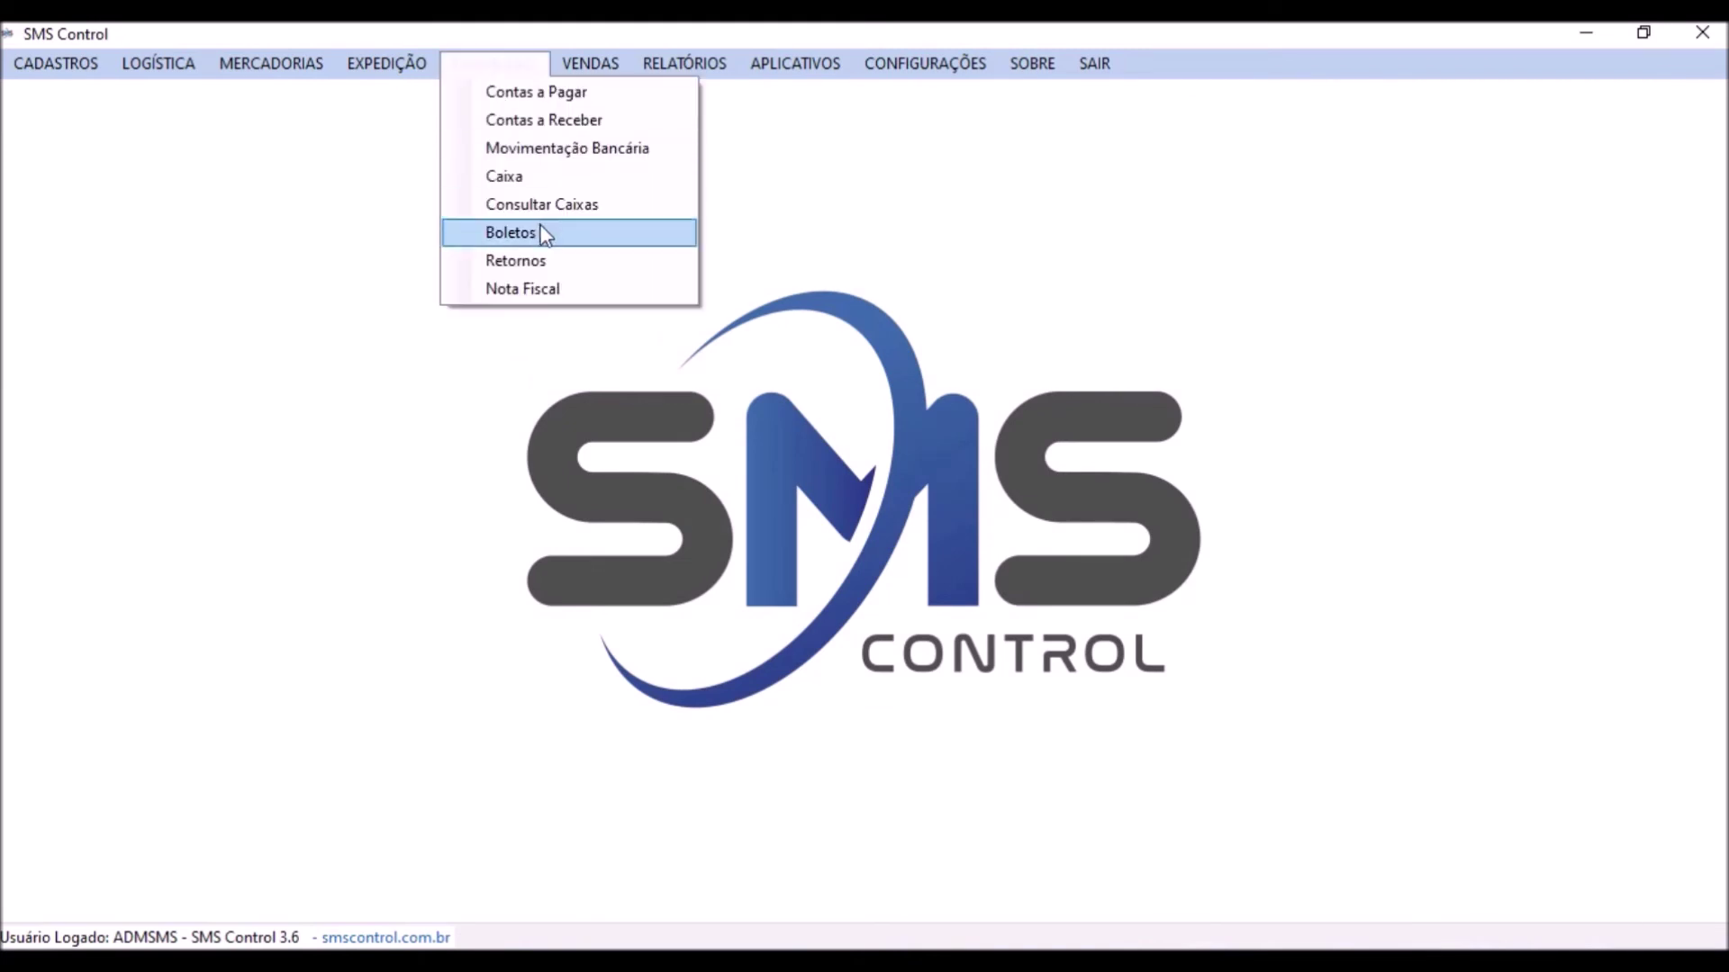
click(551, 291)
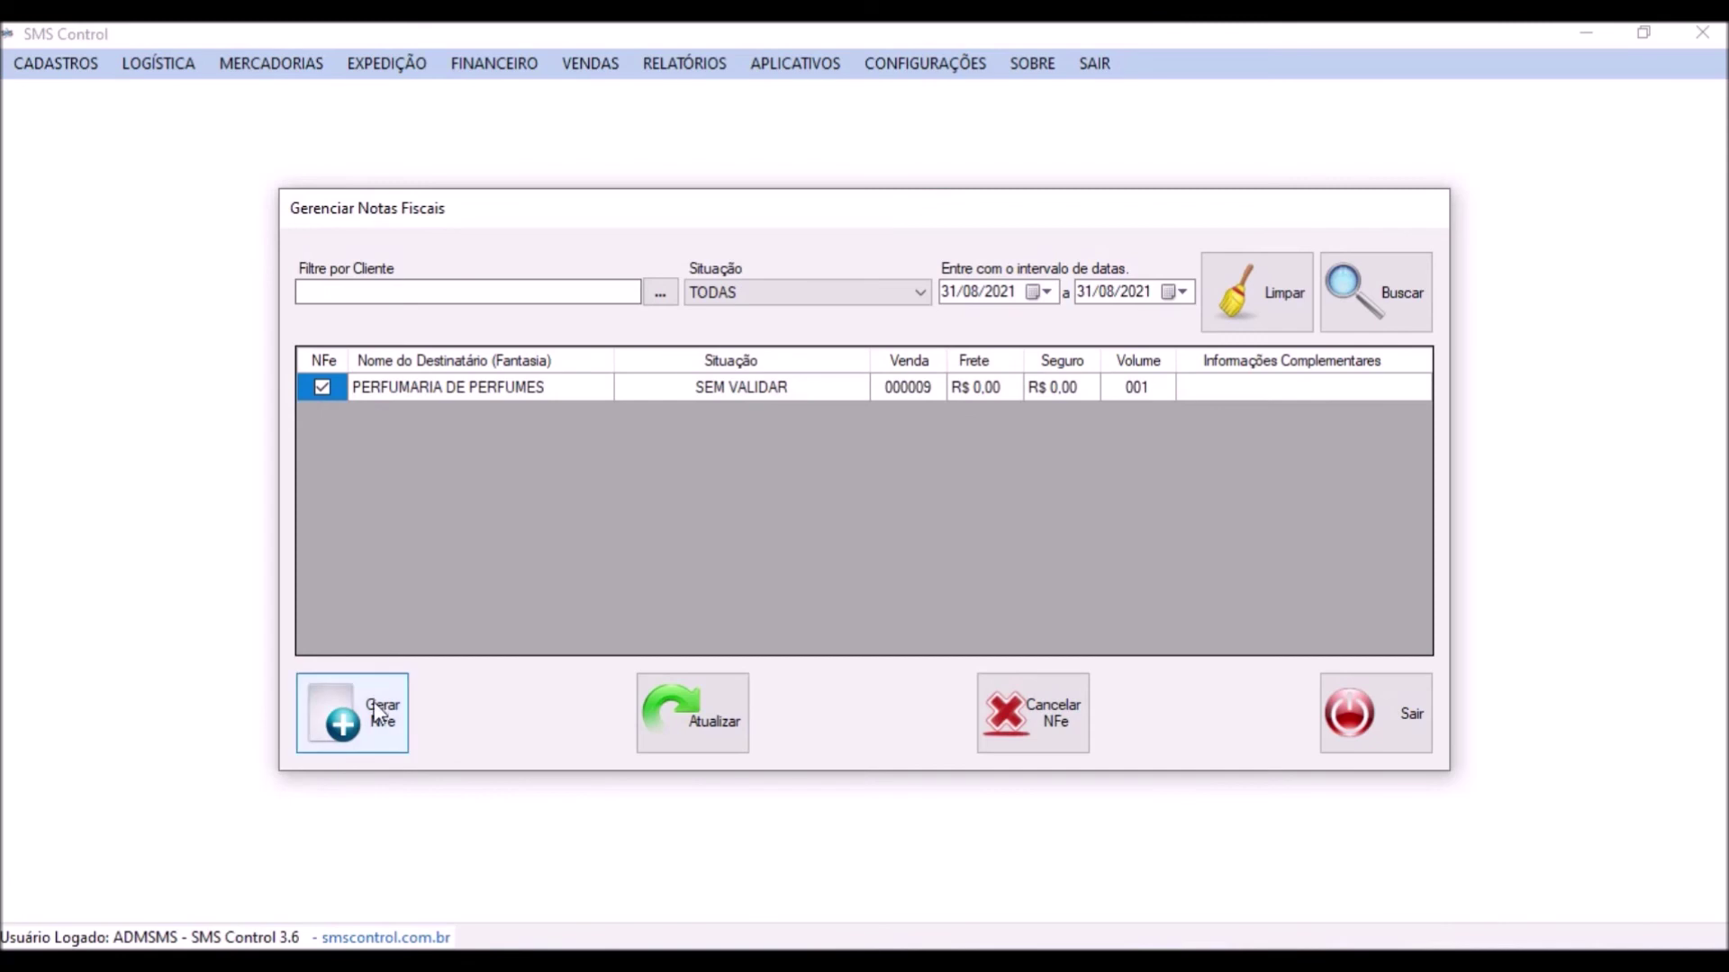
- Generate the NF-e for the PERFUMARIA DE PERFUMES entry without complementary information, choosing Sem Frete for the transport
click(1267, 394)
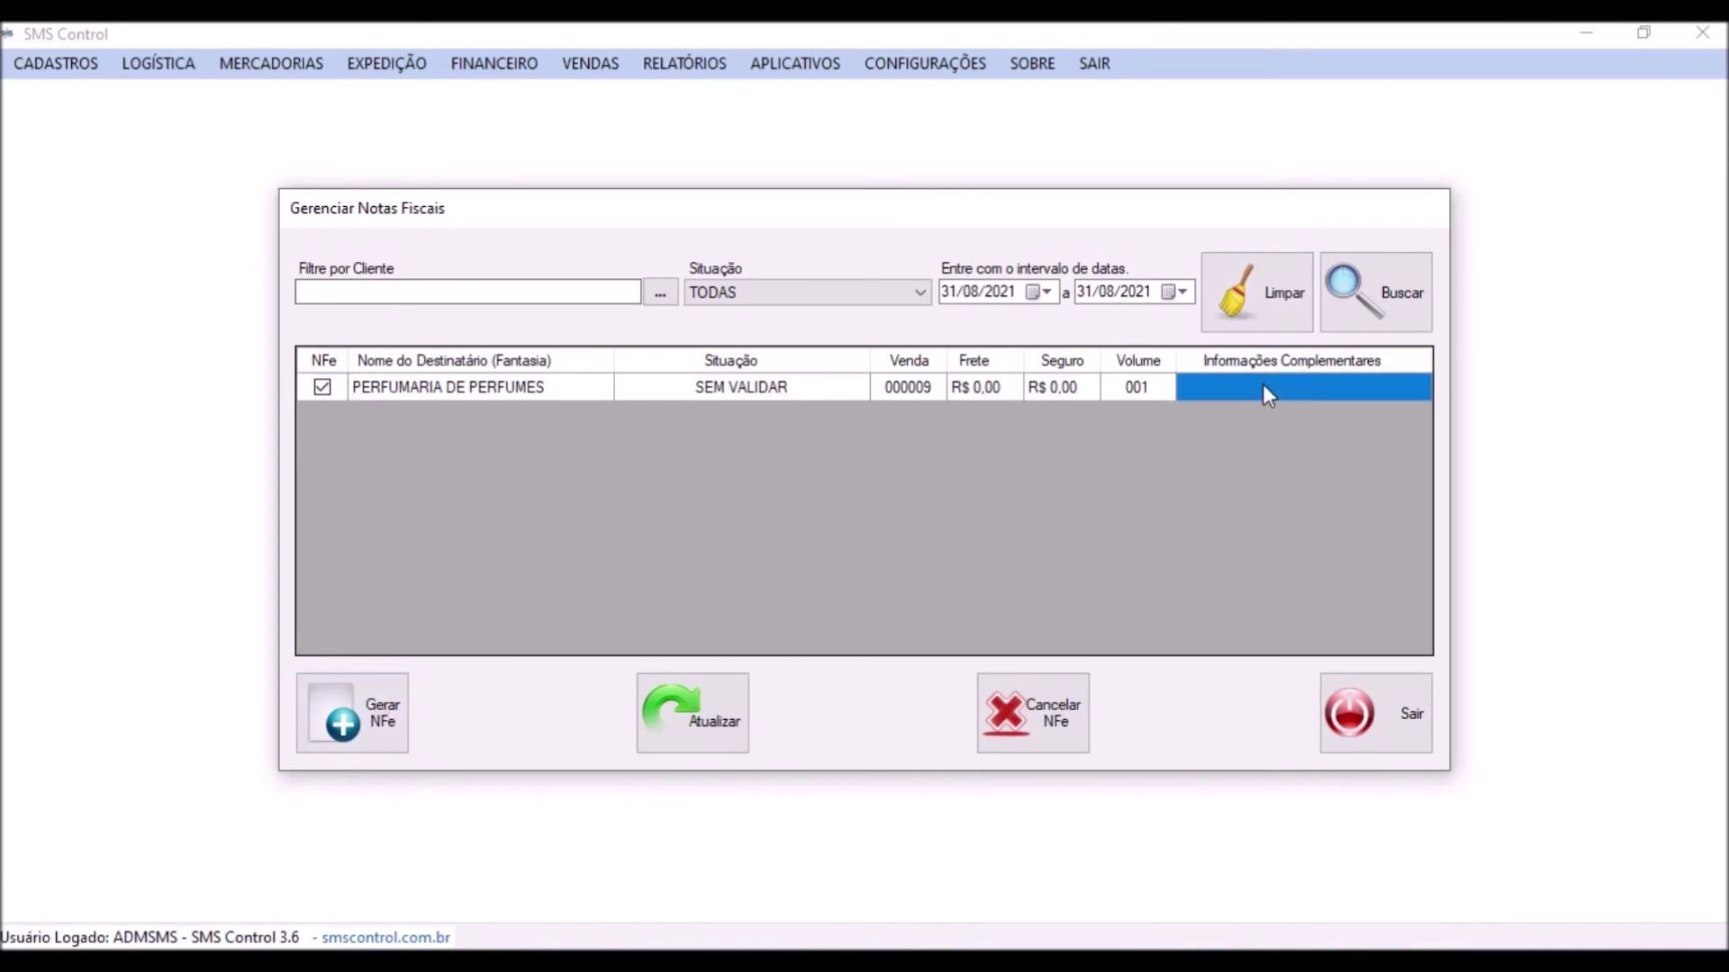
click(1267, 394)
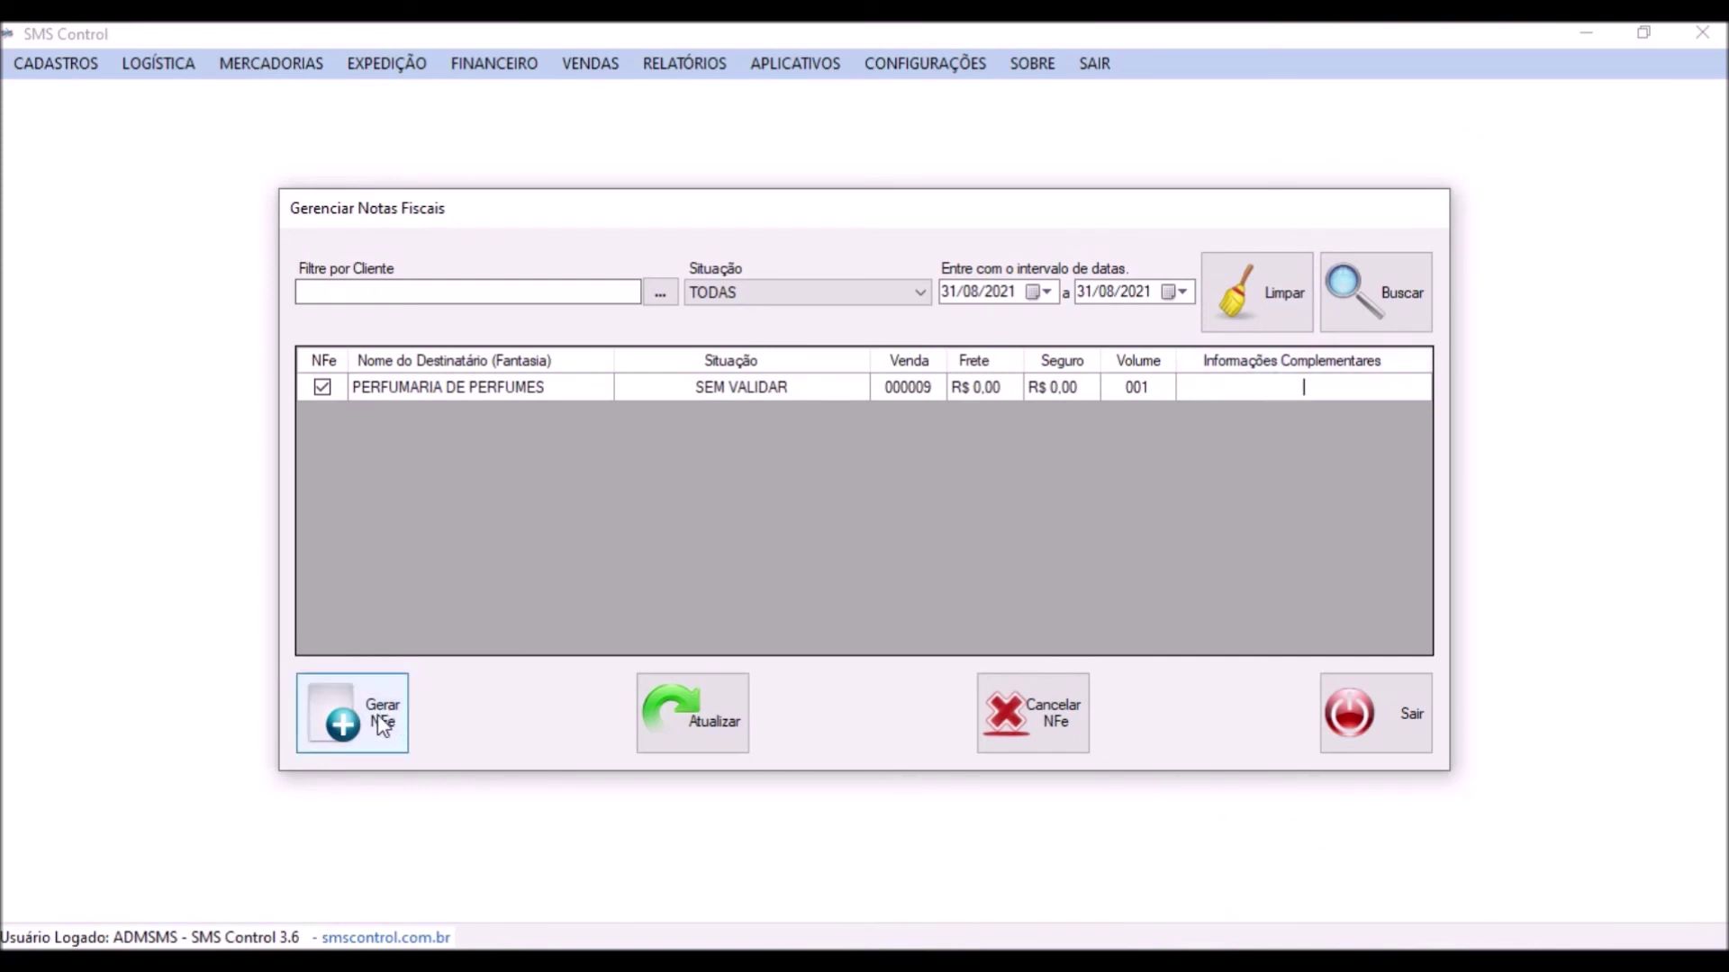
click(372, 745)
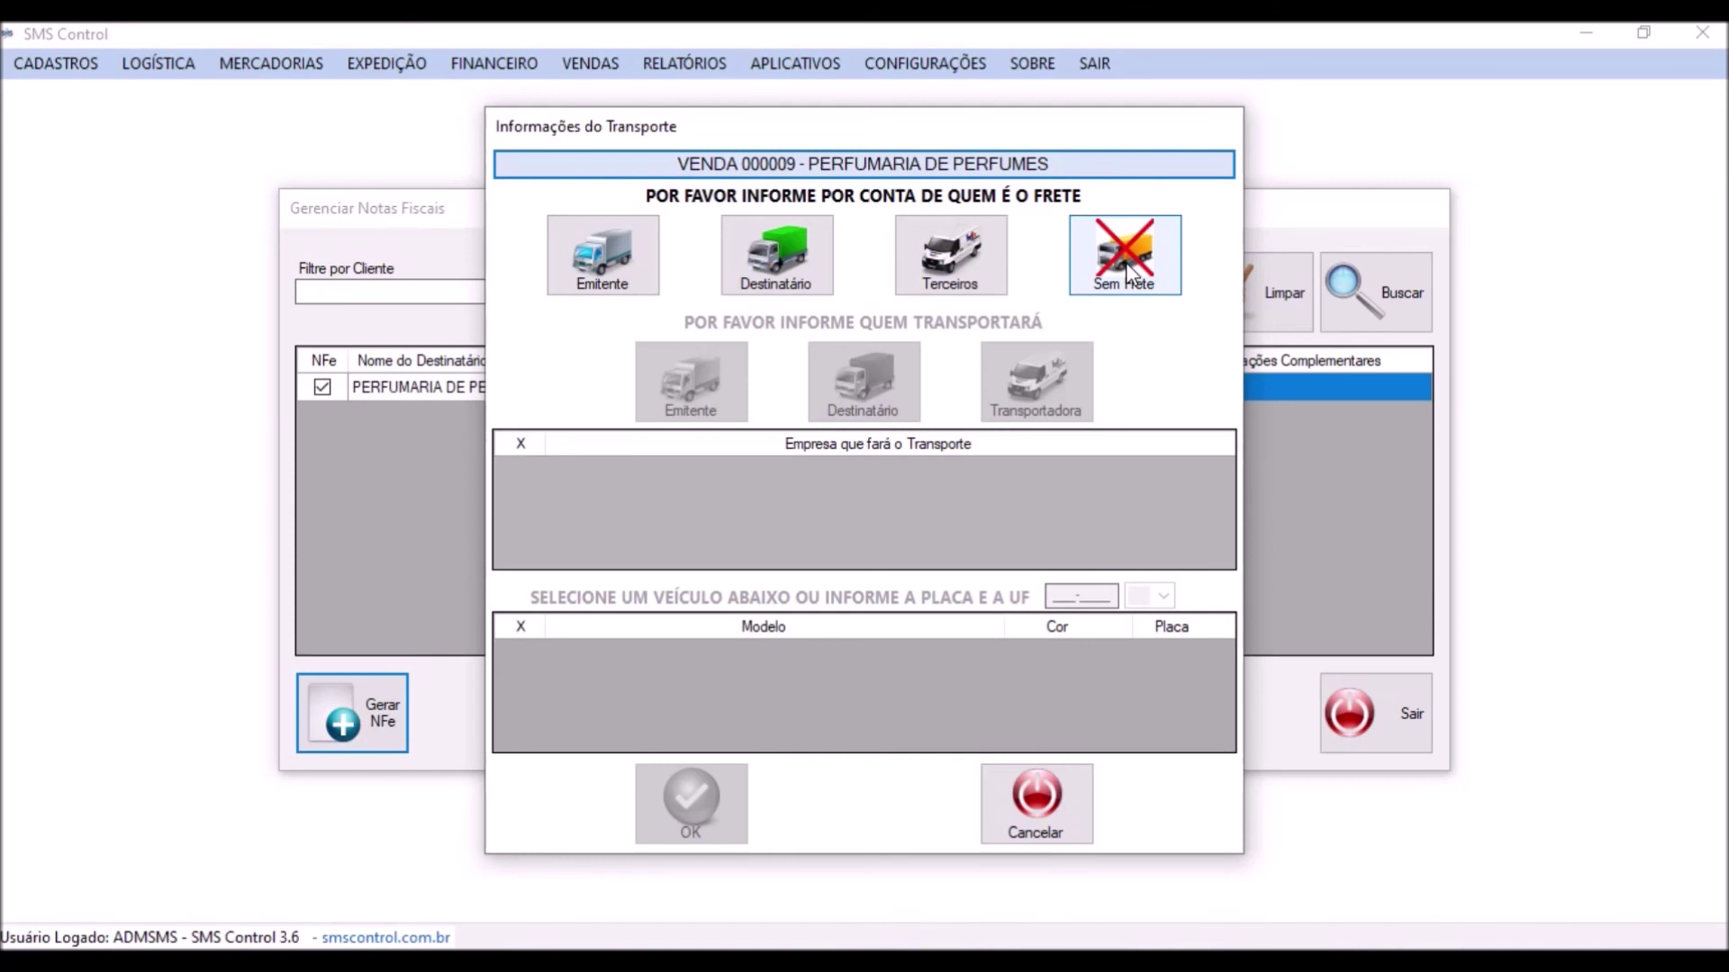
click(1126, 265)
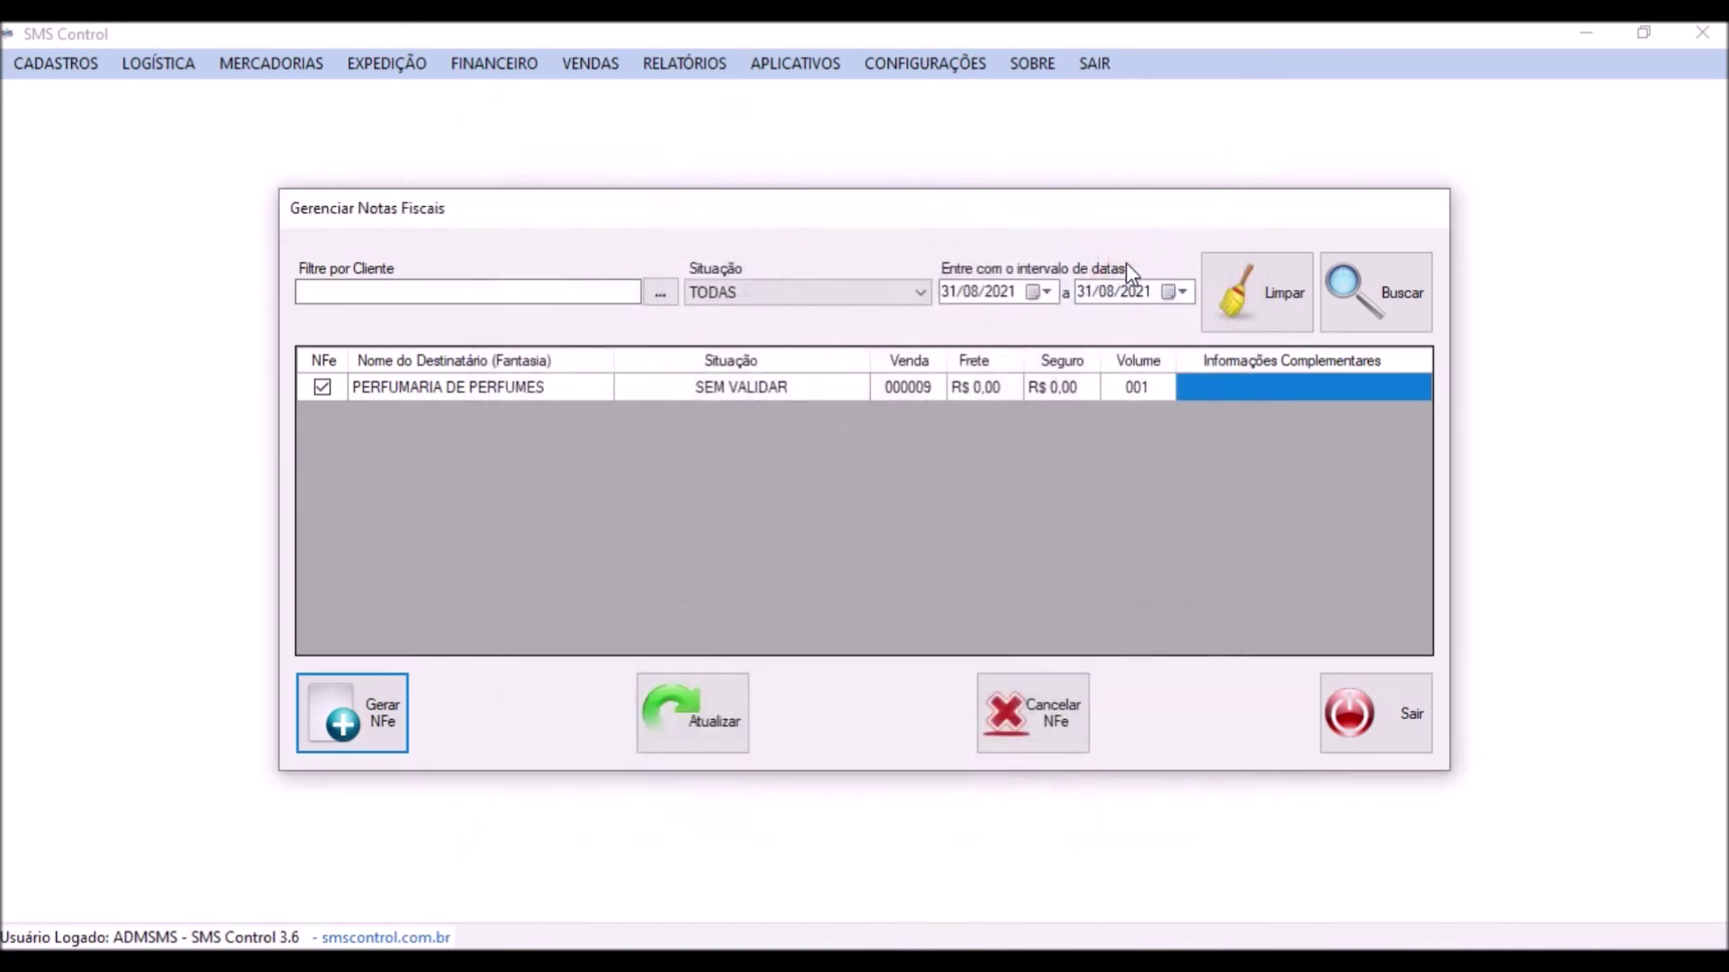